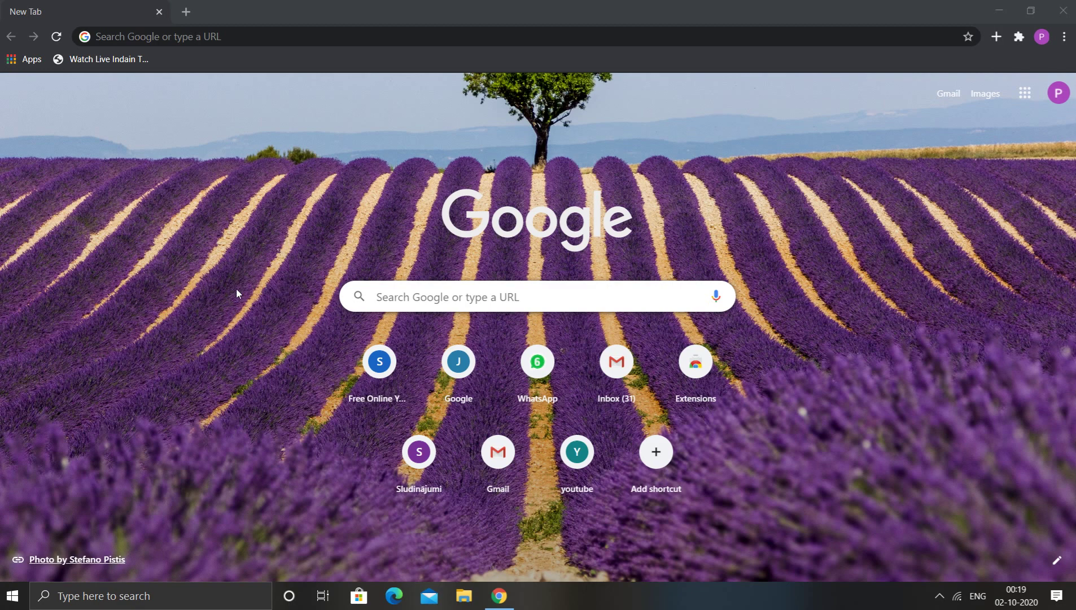
# Search Google for 'autodesk student' and open the Autodesk Student Community result
pyautogui.click(406, 294)
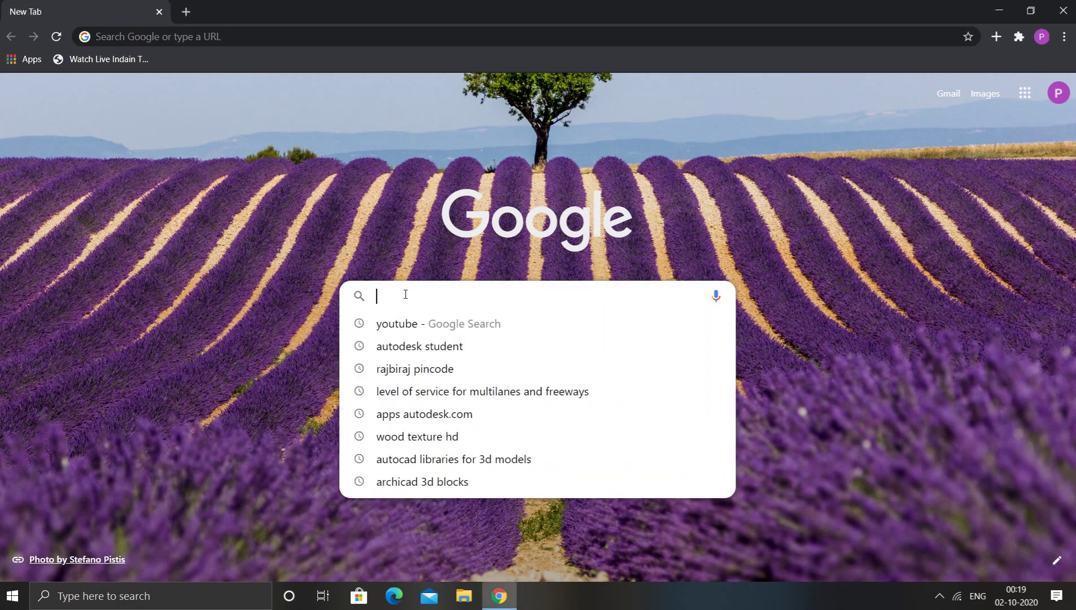
pyautogui.write('auto')
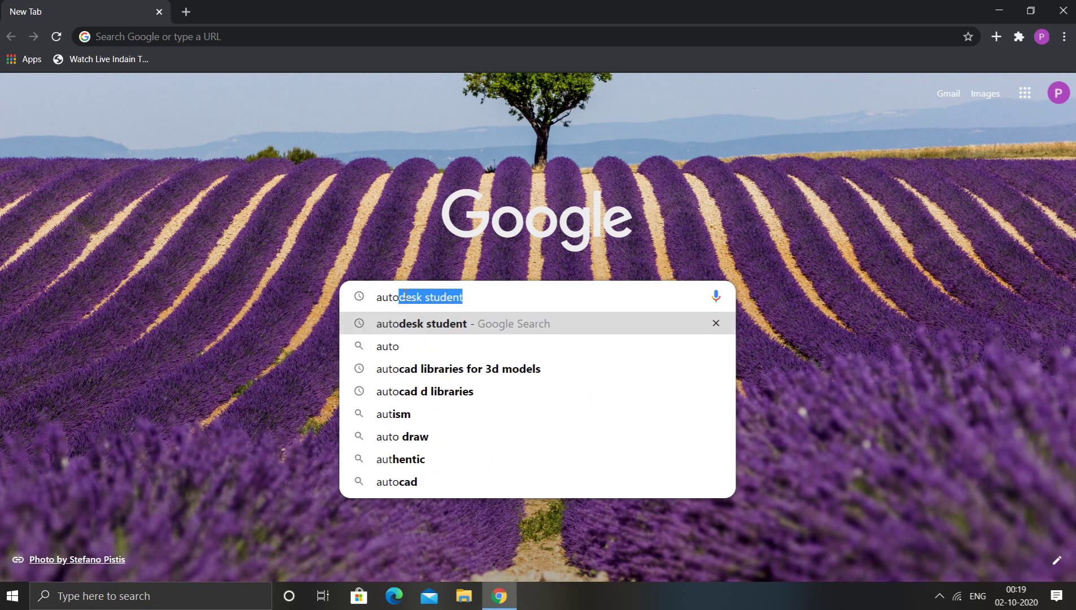
pyautogui.write('desk ')
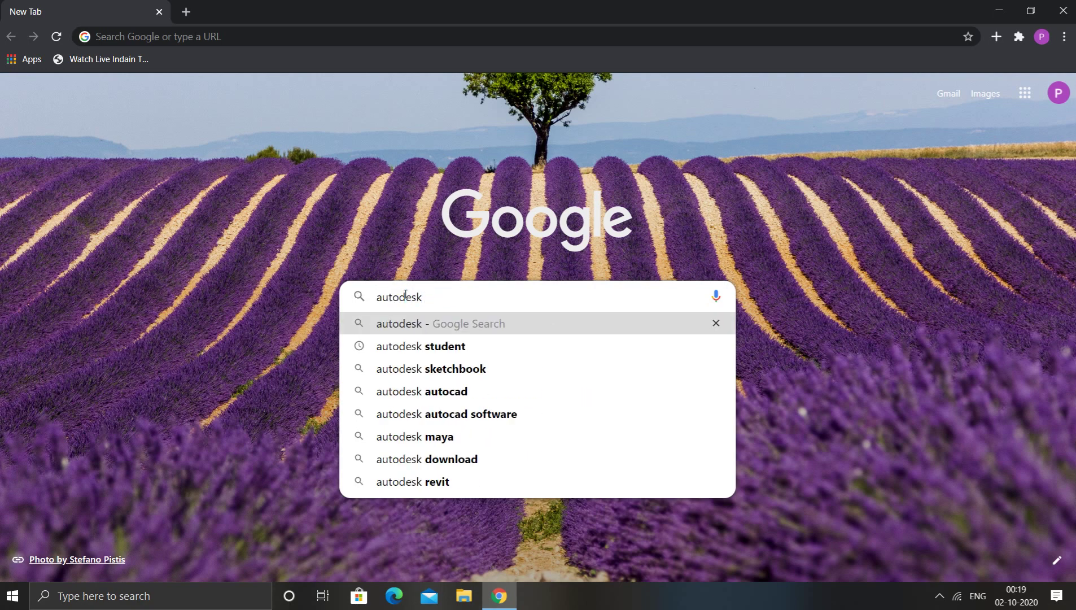
pyautogui.write('student')
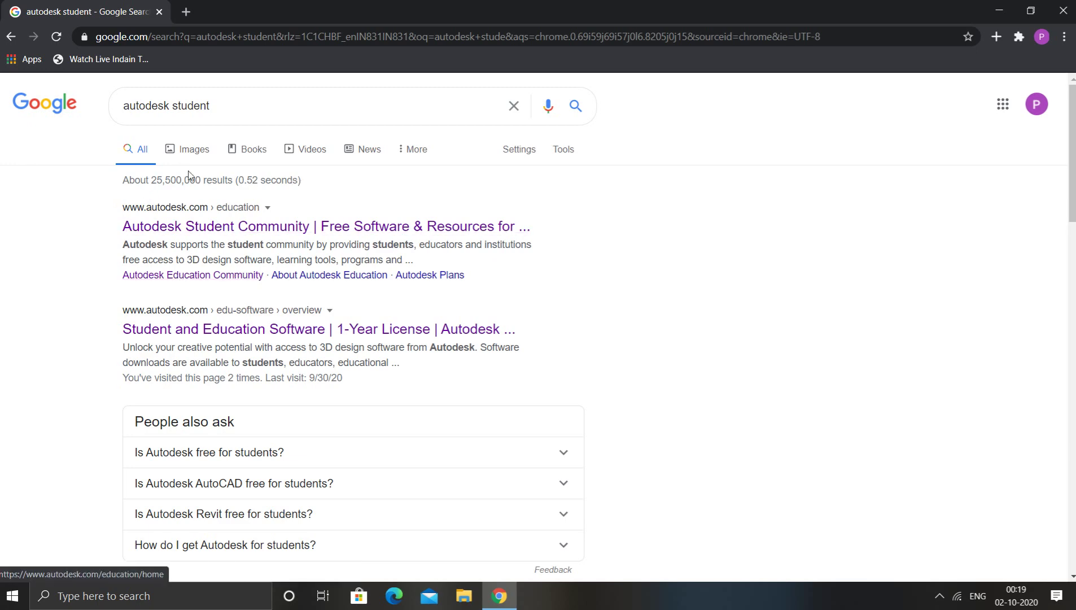
pyautogui.scroll(-1, 216, 342)
pyautogui.scroll(1, 216, 342)
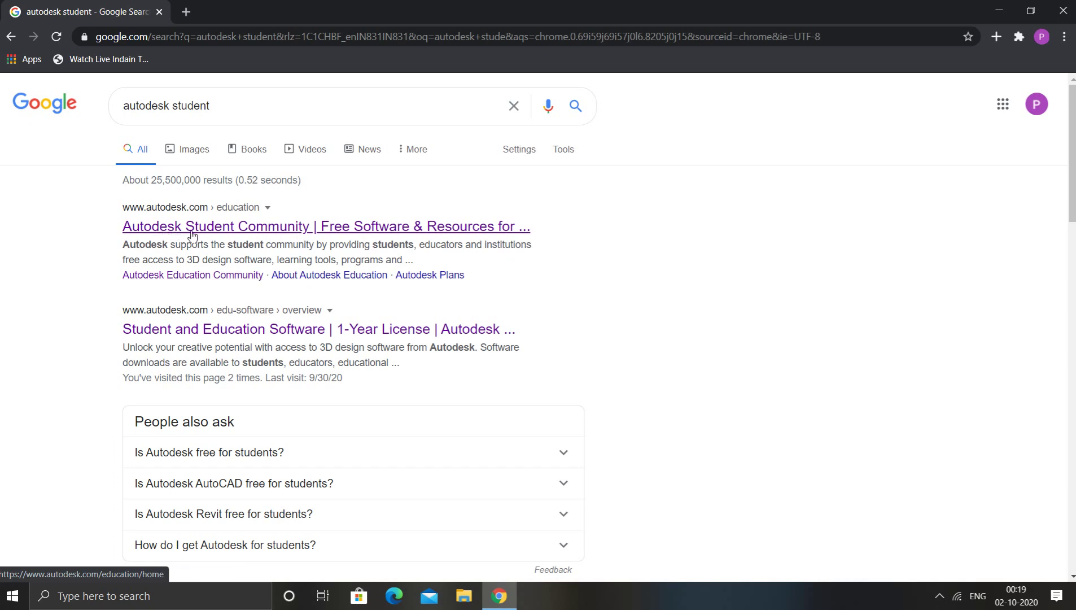
pyautogui.click(424, 228)
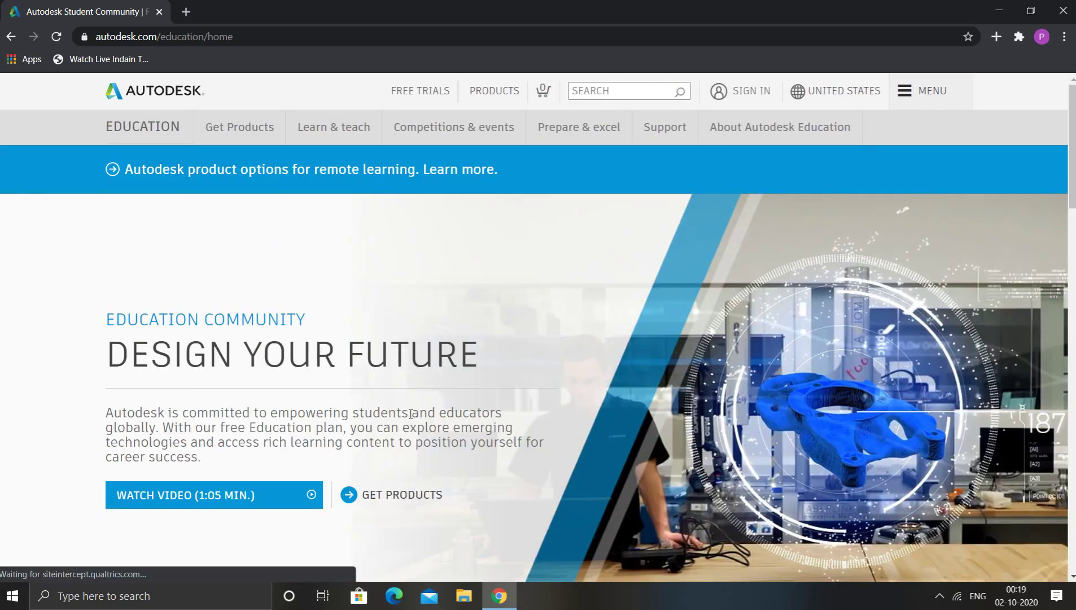
# Scroll through the Education Community page, then go to the student and education products page
pyautogui.scroll(-1, 416, 399)
pyautogui.scroll(-5, 446, 361)
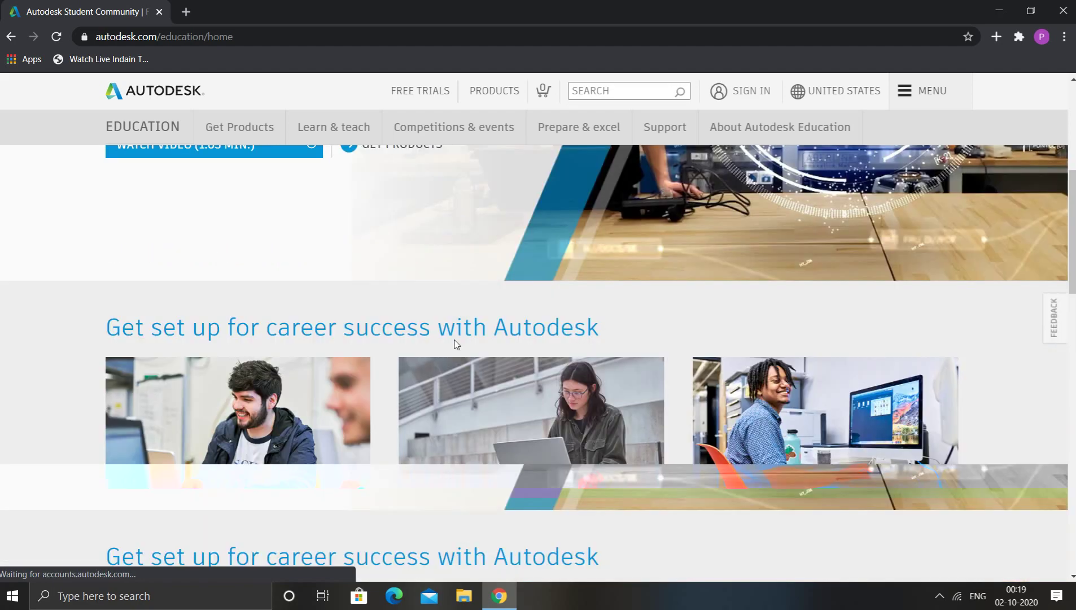
pyautogui.scroll(-5, 460, 347)
pyautogui.scroll(-8, 350, 410)
pyautogui.scroll(-2, 373, 413)
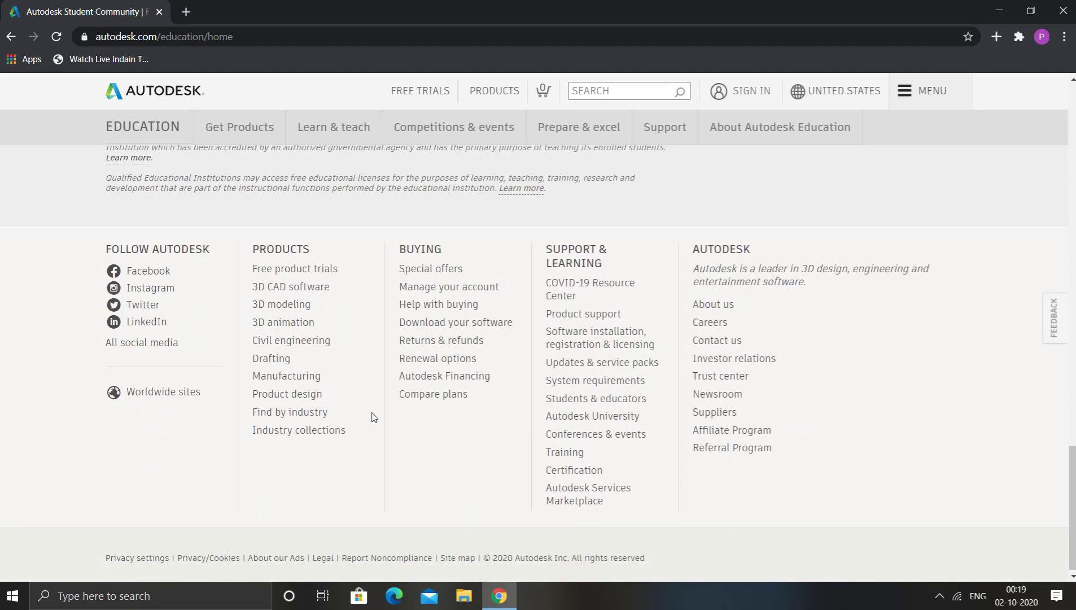
pyautogui.scroll(8, 376, 416)
pyautogui.scroll(7, 379, 420)
pyautogui.scroll(4, 384, 413)
pyautogui.scroll(2, 415, 374)
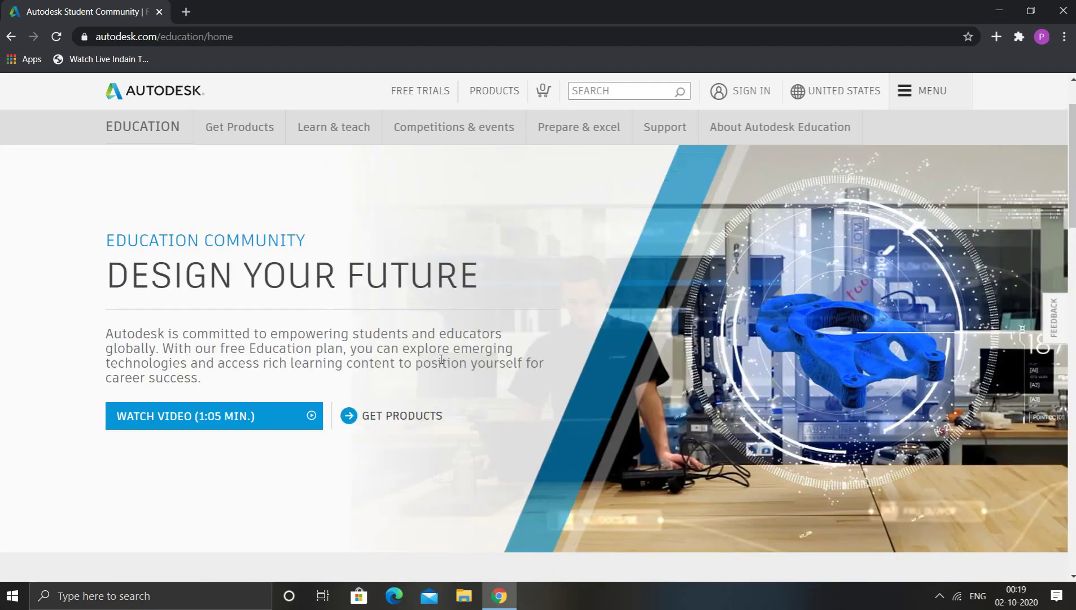
pyautogui.scroll(2, 430, 363)
pyautogui.scroll(-4, 390, 362)
pyautogui.scroll(3, 395, 328)
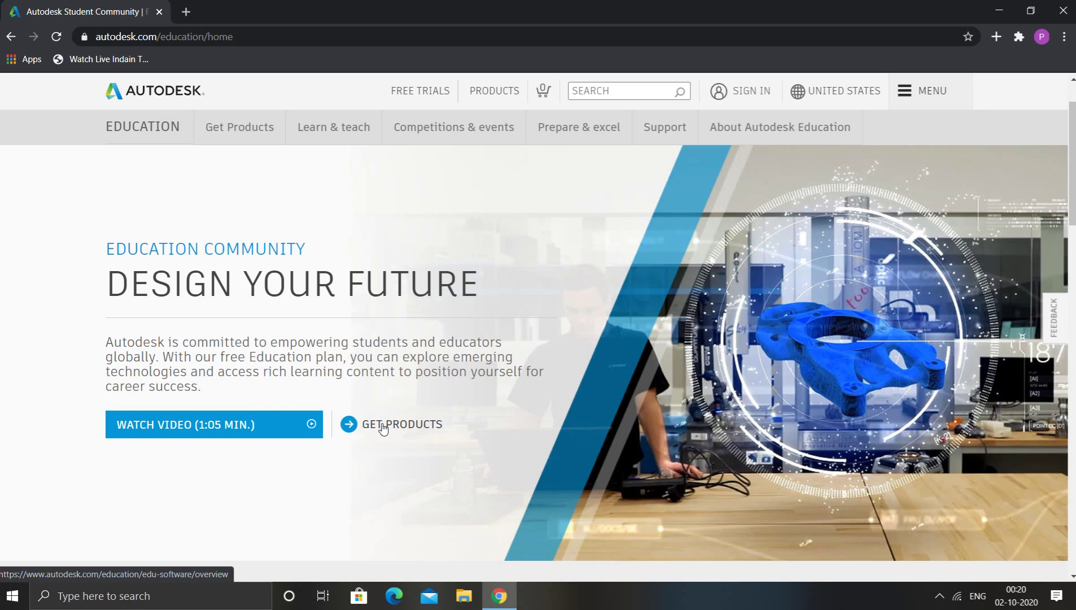
pyautogui.click(382, 429)
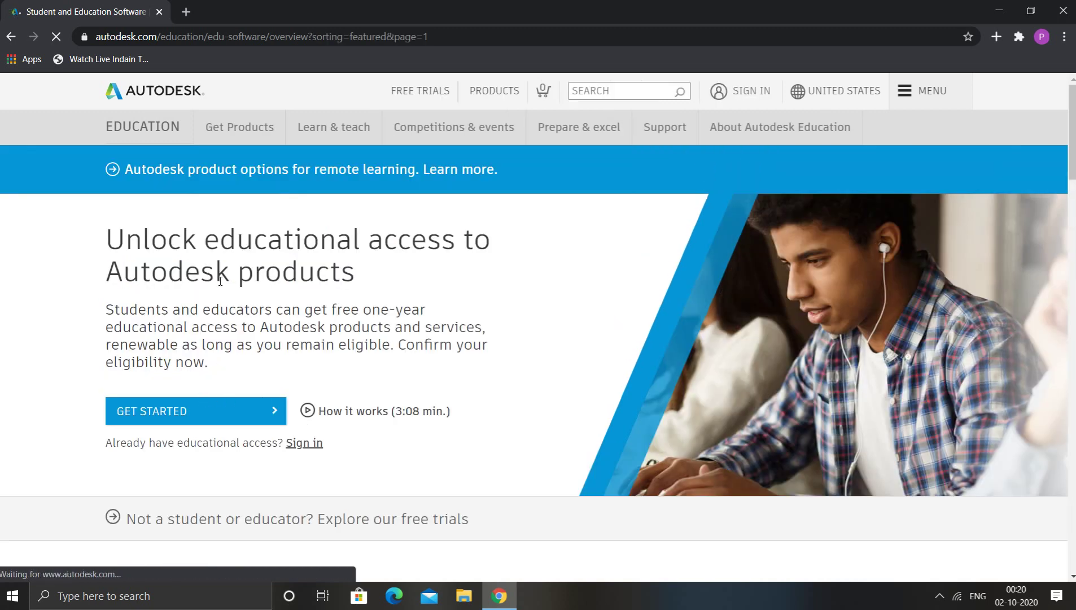
# Choose Get Products, then the Sign in link for existing educational access
pyautogui.click(203, 413)
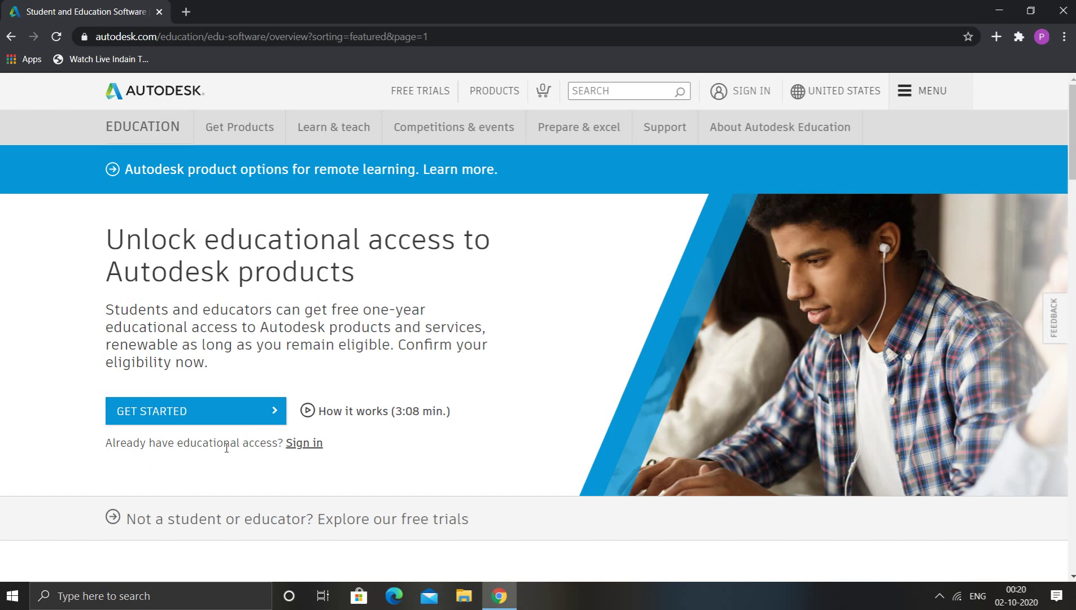
pyautogui.click(303, 445)
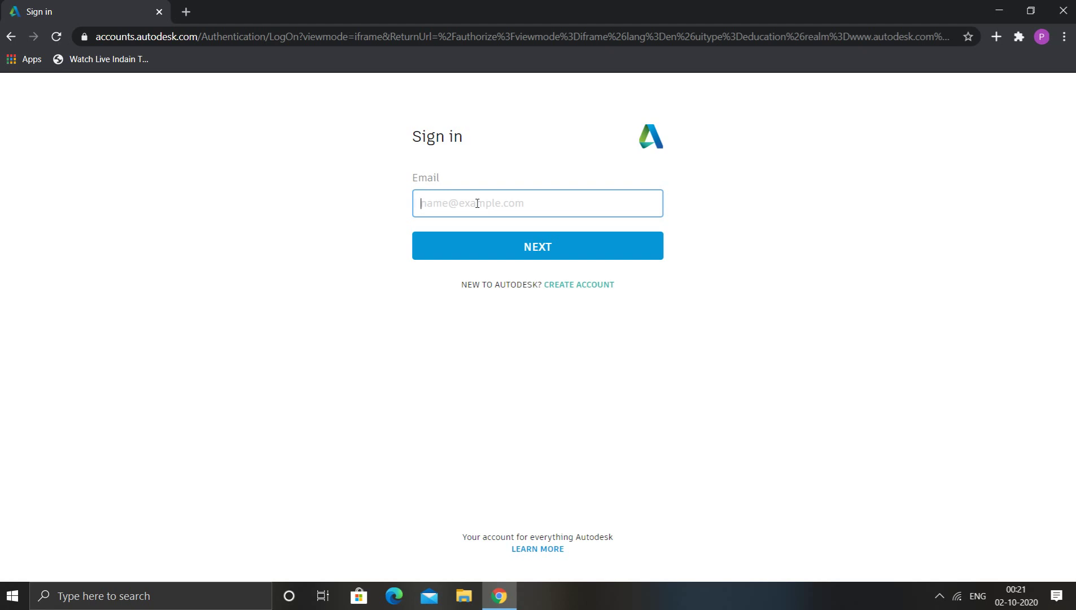
# Submit the email, then sign in with the account password
pyautogui.click(474, 239)
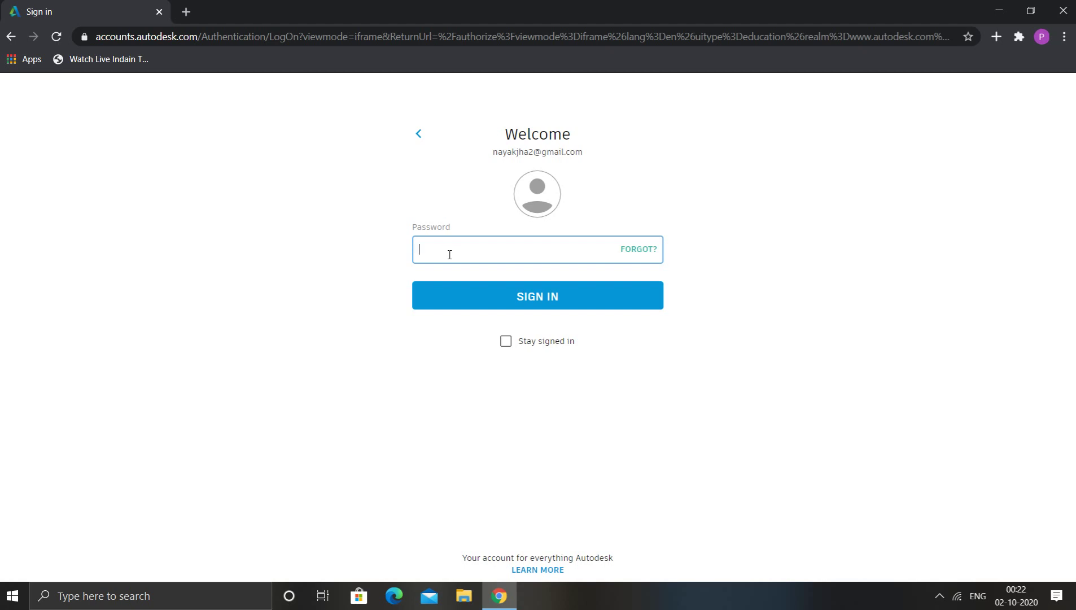
pyautogui.write('****')
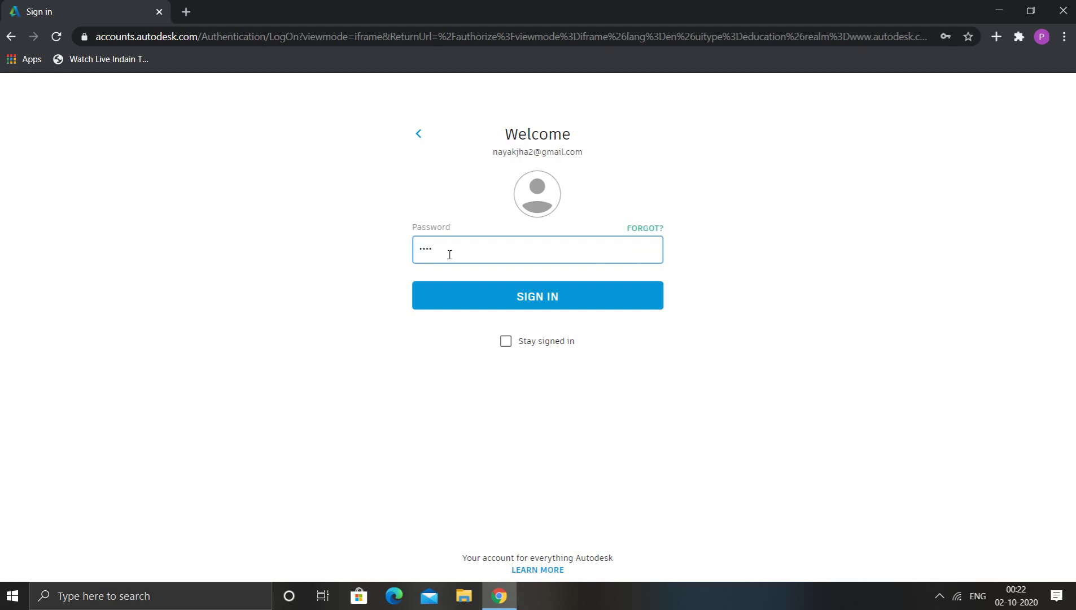
pyautogui.write('***')
pyautogui.press('Return')
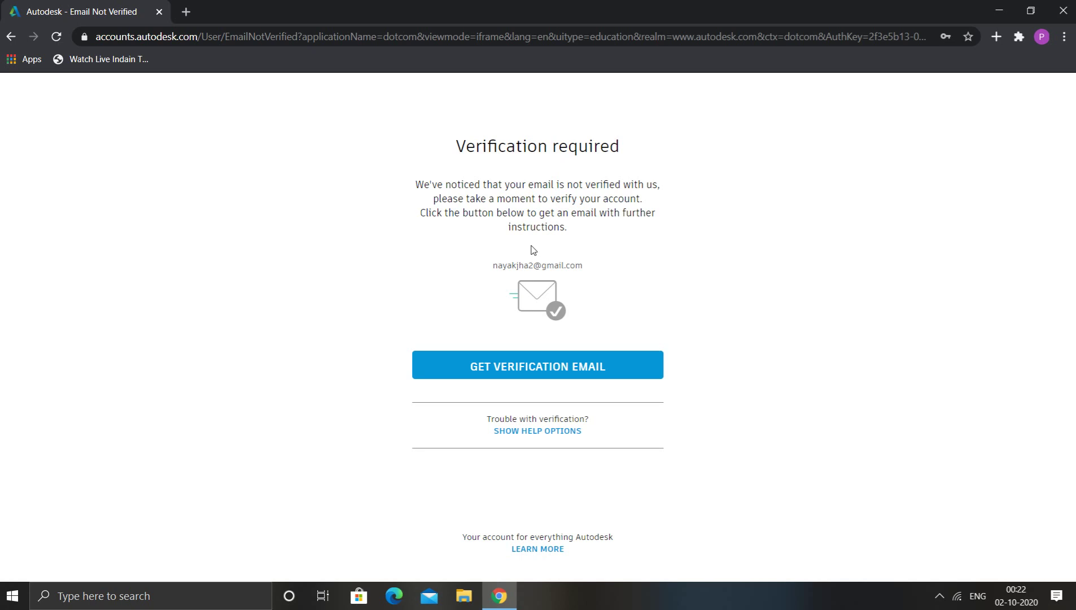
# Request a verification email for the Autodesk account
pyautogui.click(537, 370)
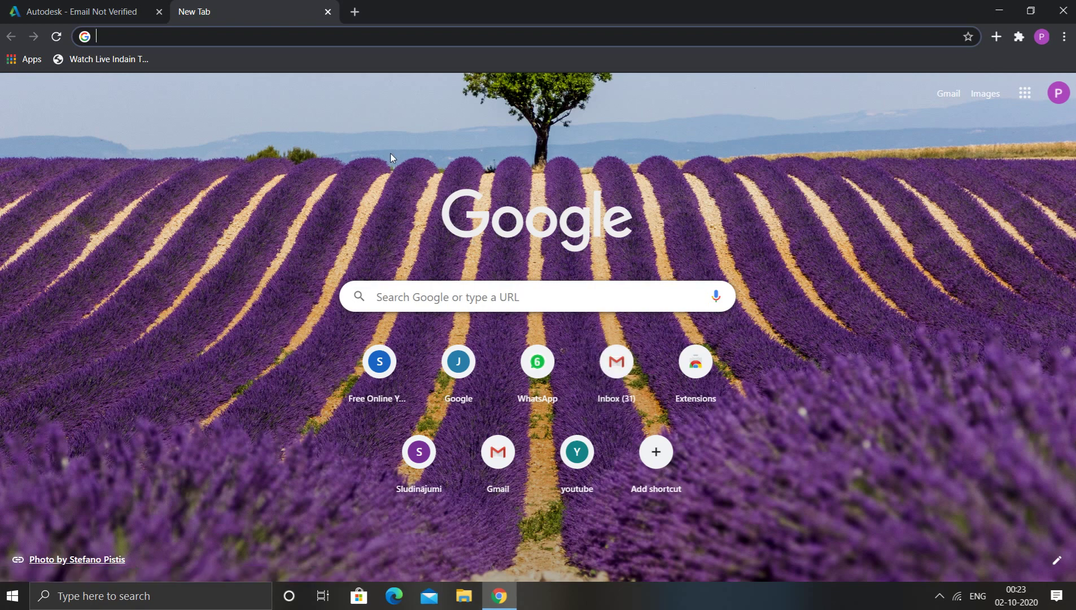
# Close the extra new tab and try continuing as a verified account
pyautogui.click(328, 12)
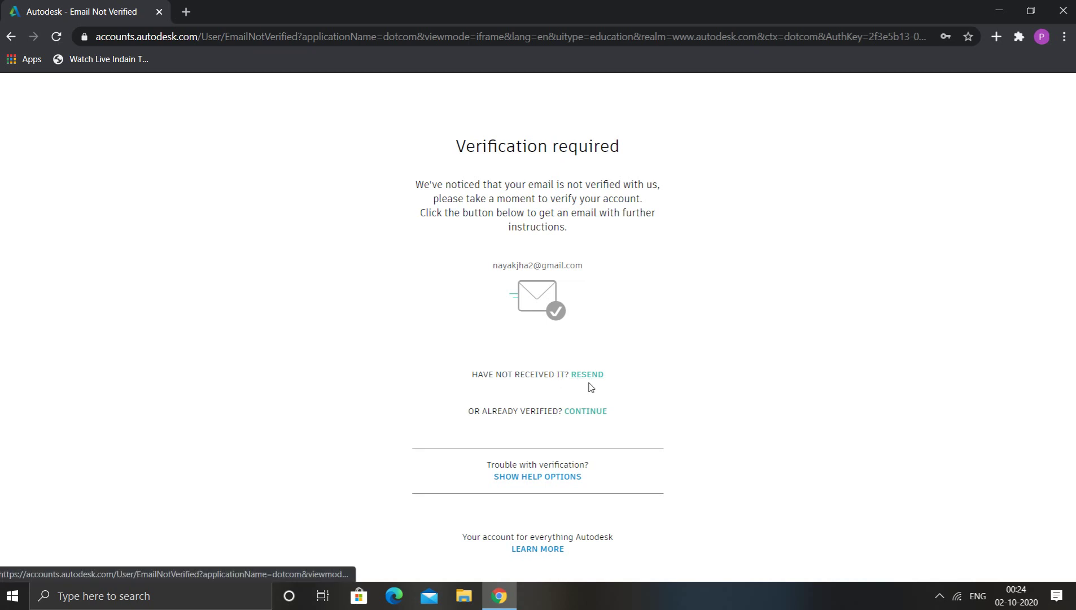
pyautogui.click(587, 412)
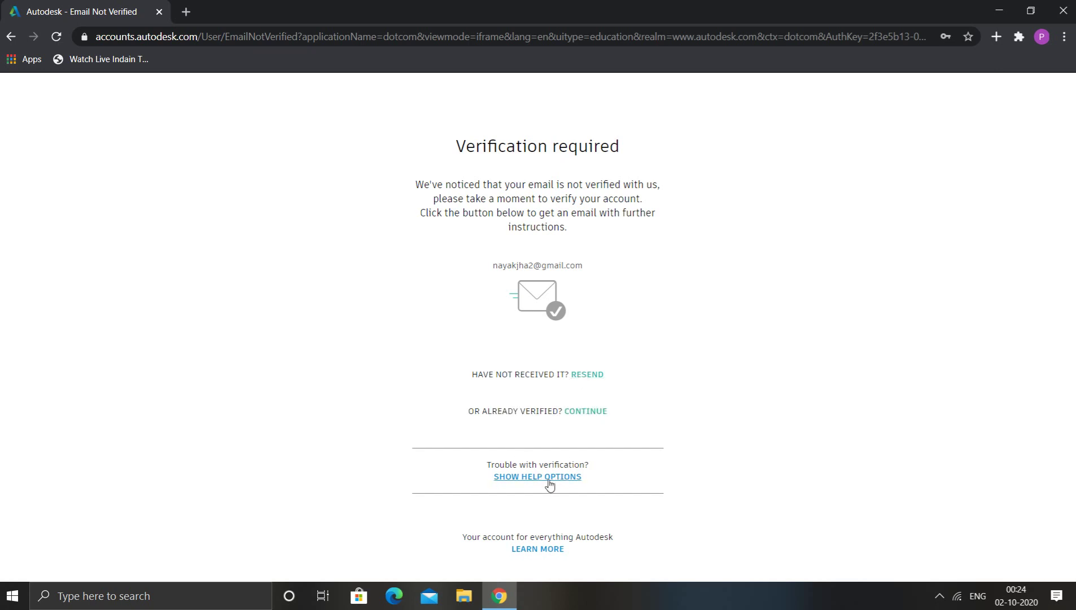
# Resend the verification email, then continue once verified to the Education profile form
pyautogui.click(591, 412)
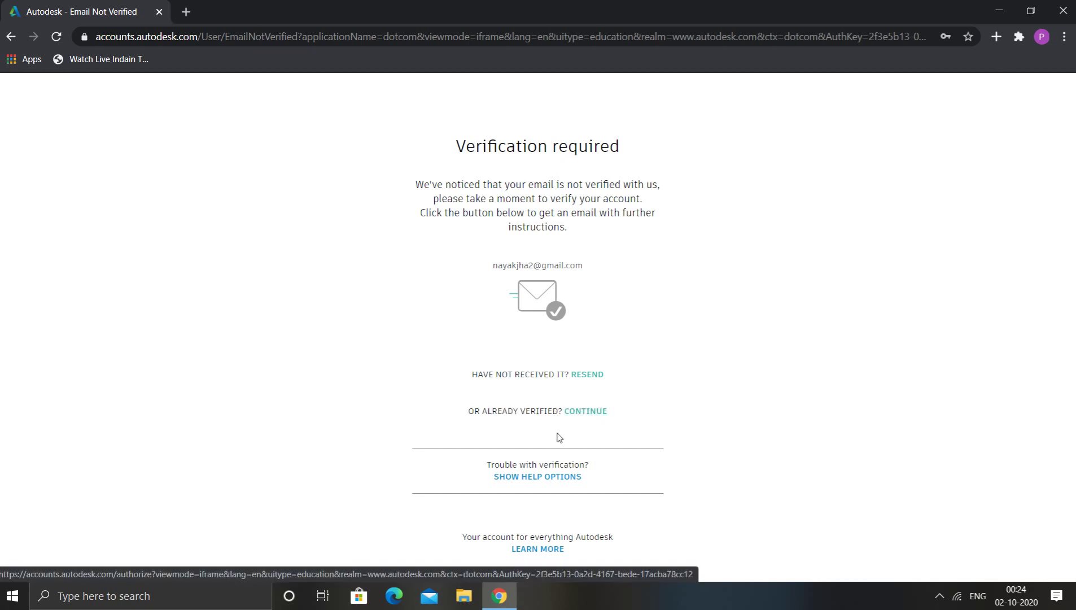
pyautogui.click(599, 381)
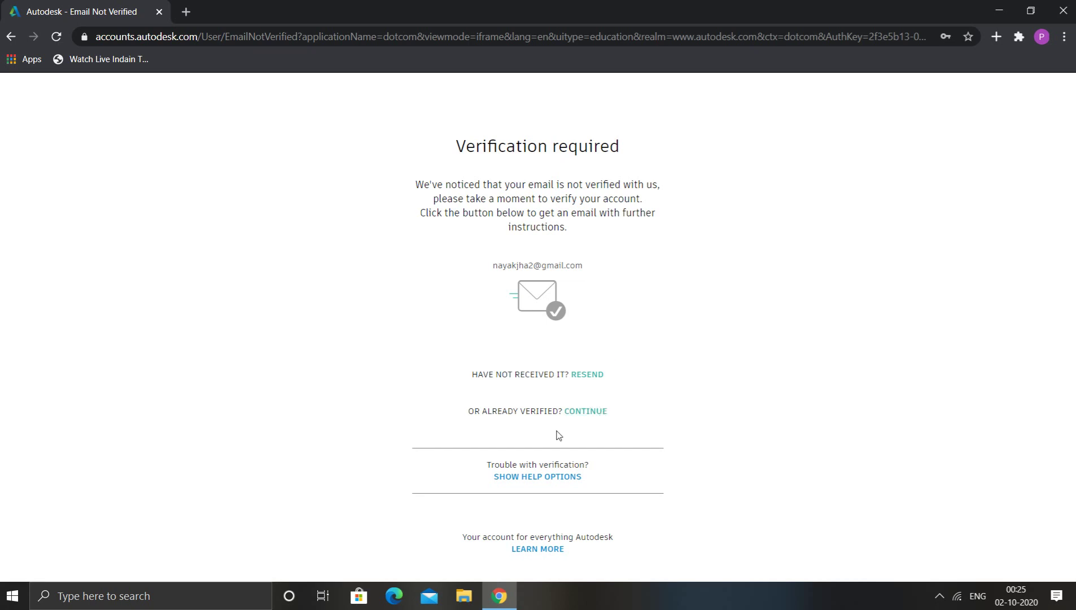
pyautogui.click(587, 412)
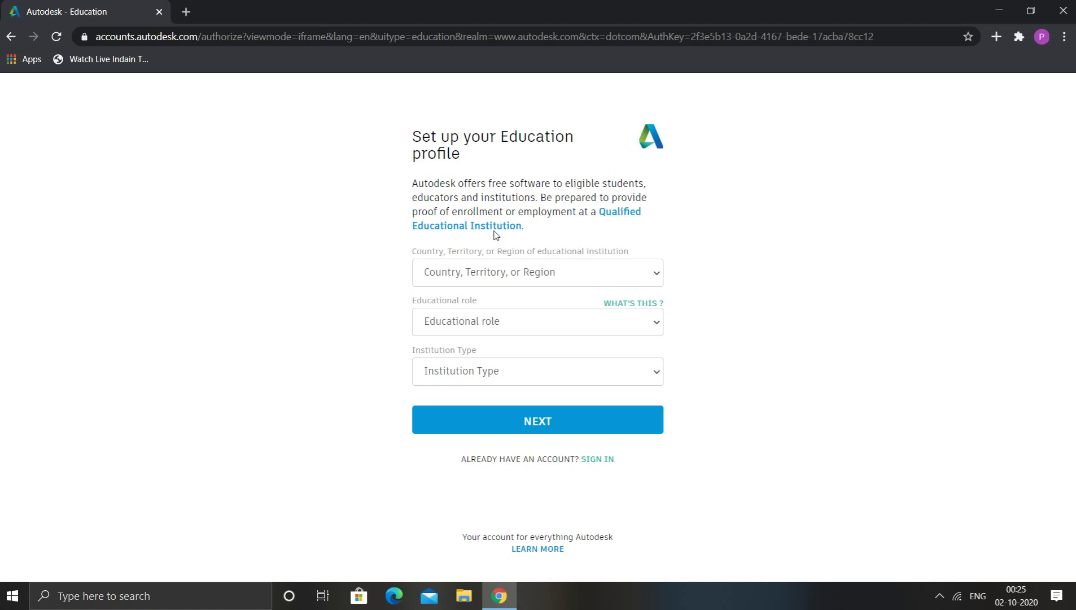
# Set the educational institution's country to India
pyautogui.click(484, 274)
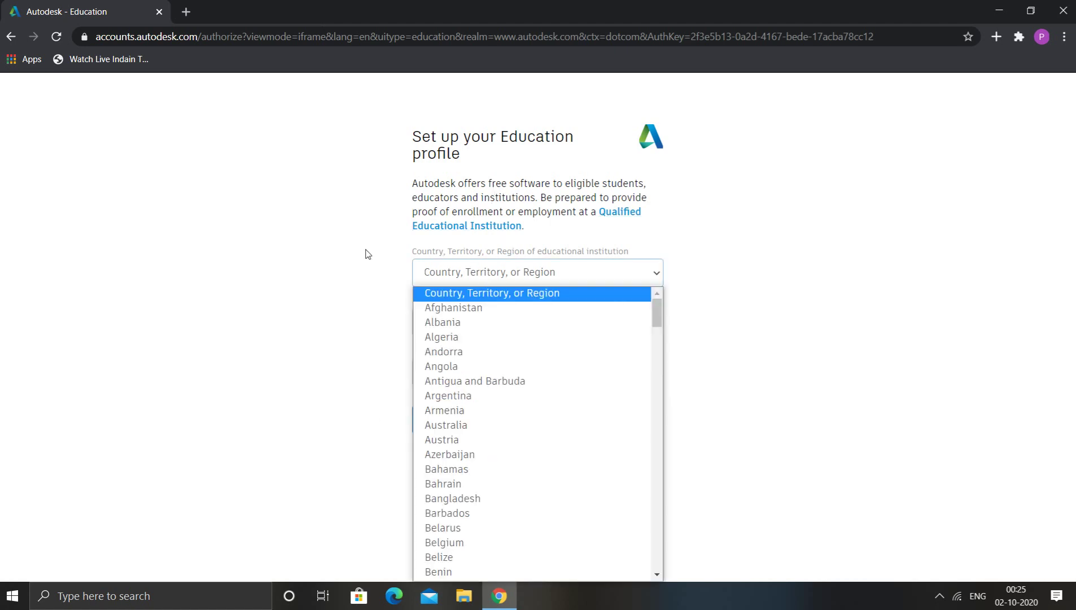
pyautogui.click(336, 232)
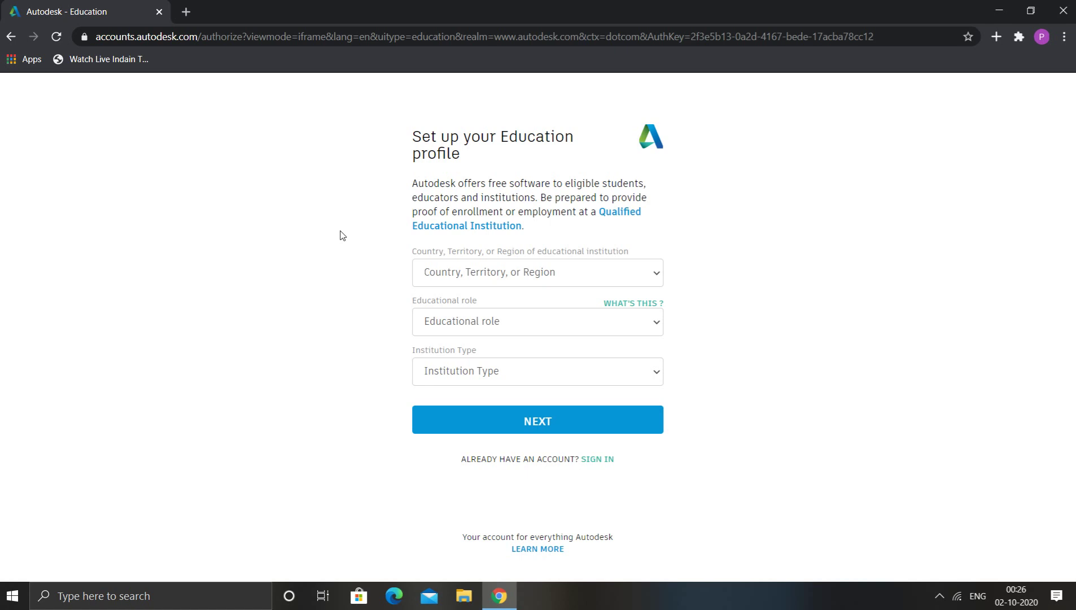
pyautogui.click(567, 276)
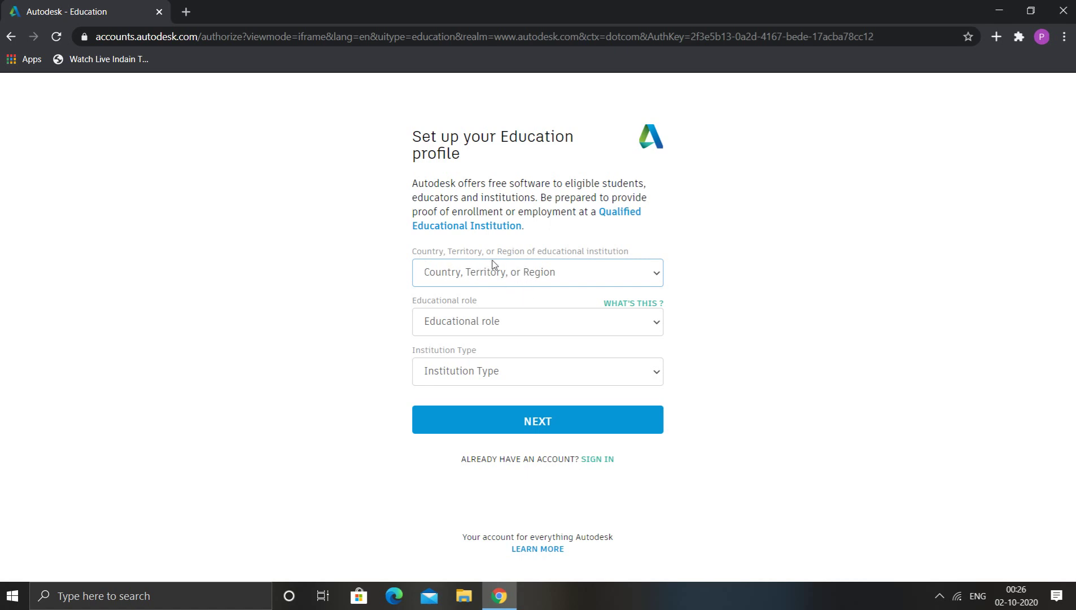
pyautogui.click(569, 273)
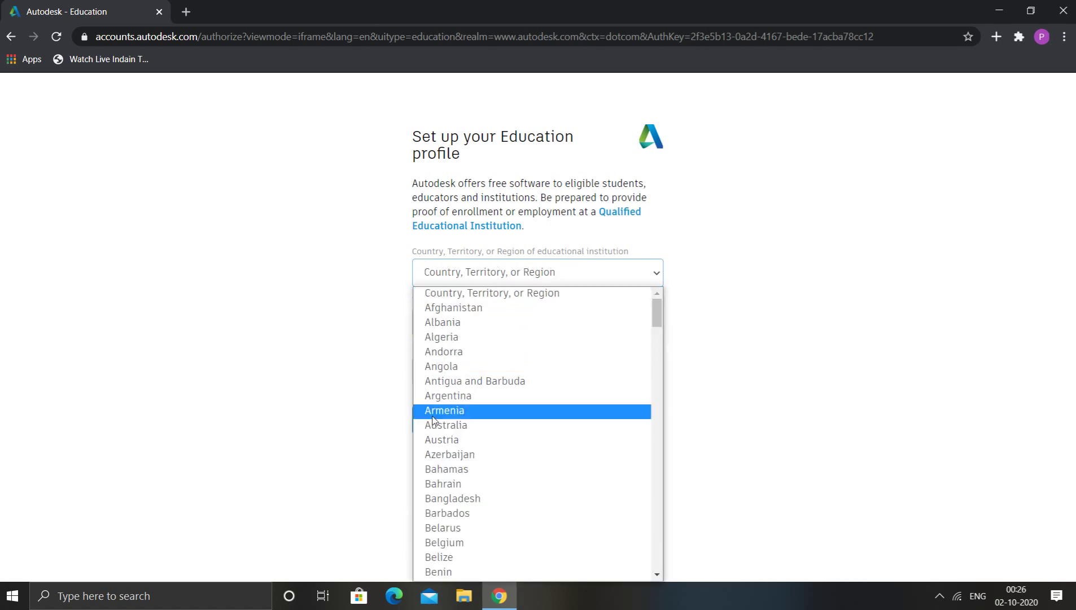
pyautogui.scroll(-3, 454, 464)
pyautogui.scroll(-5, 453, 463)
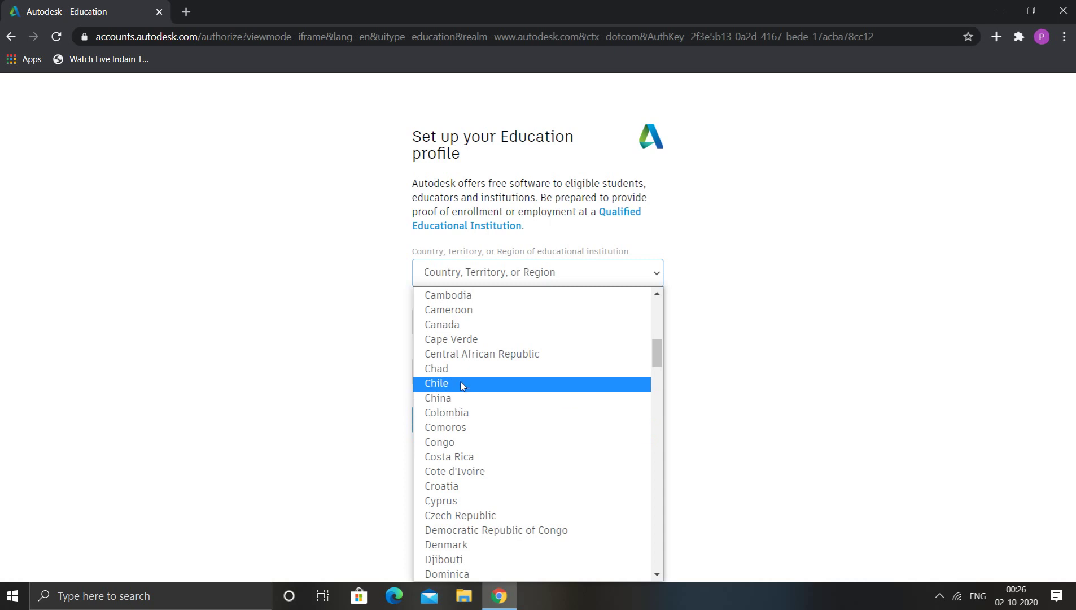
pyautogui.scroll(-5, 462, 381)
pyautogui.scroll(-1, 458, 412)
pyautogui.scroll(-9, 456, 432)
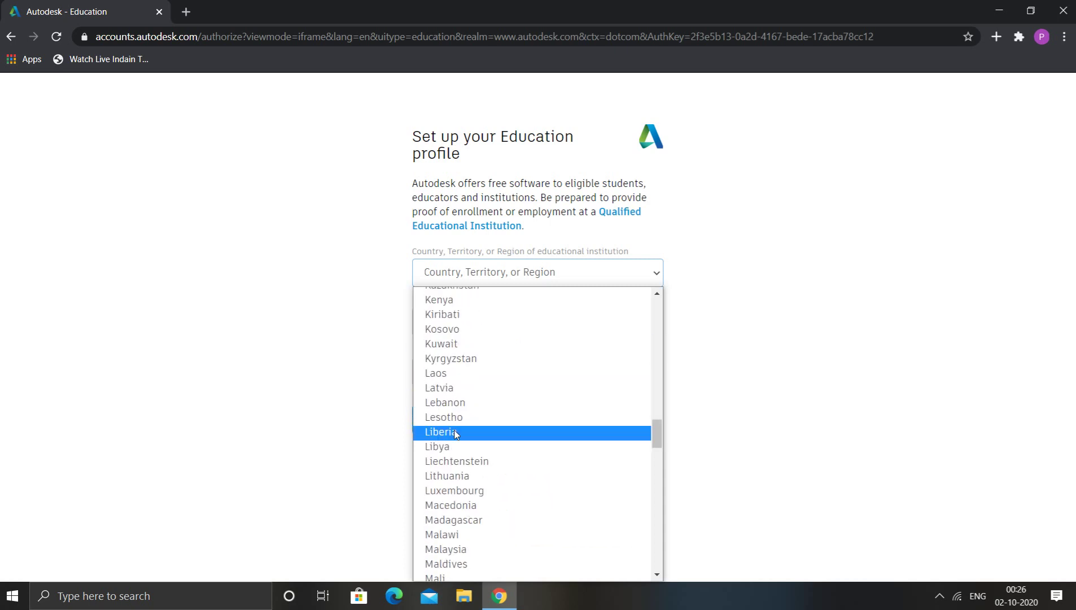
pyautogui.press('i')
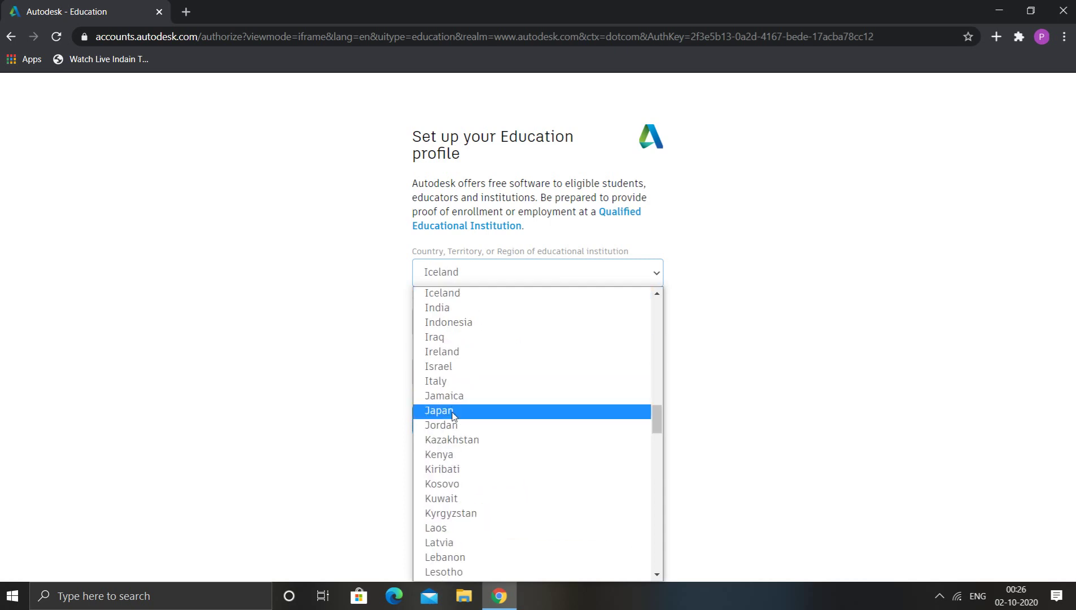
pyautogui.click(446, 310)
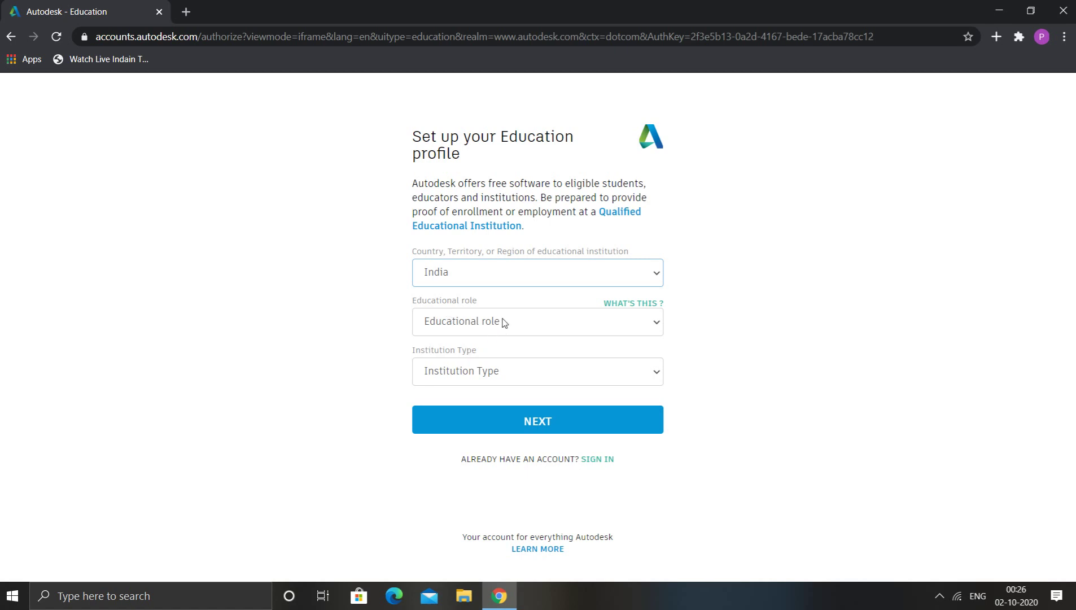
# Set the role to Student and institution type to University/Post-Secondary
pyautogui.click(504, 323)
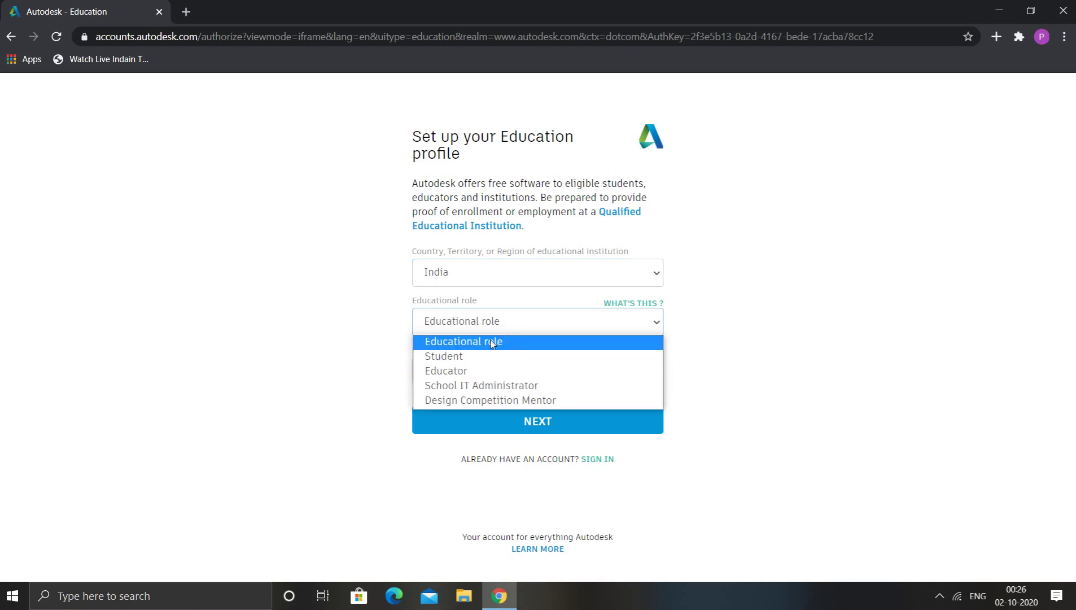
pyautogui.click(463, 363)
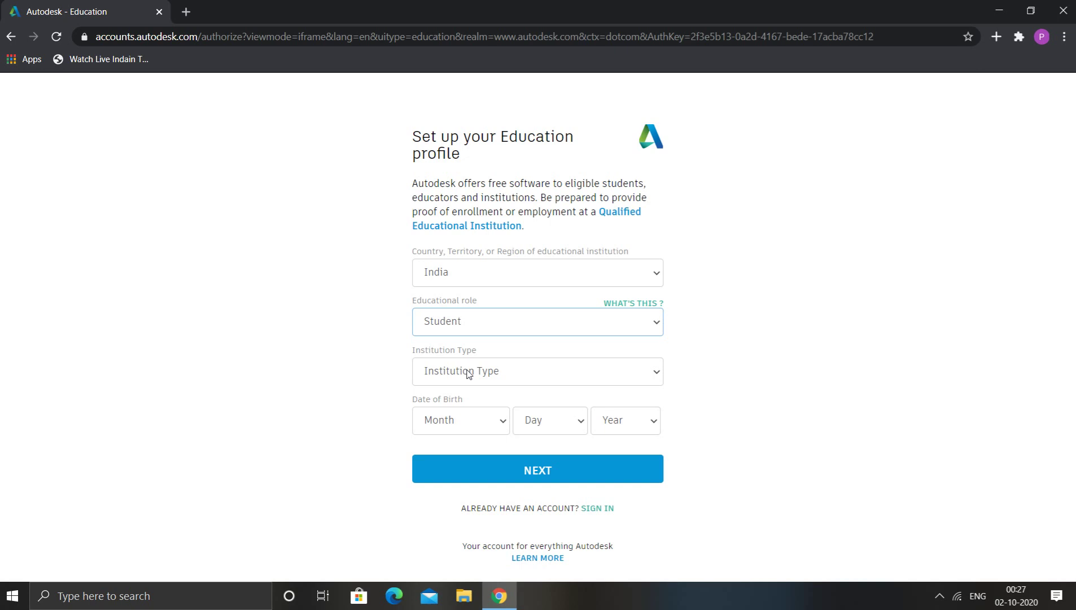
pyautogui.click(468, 374)
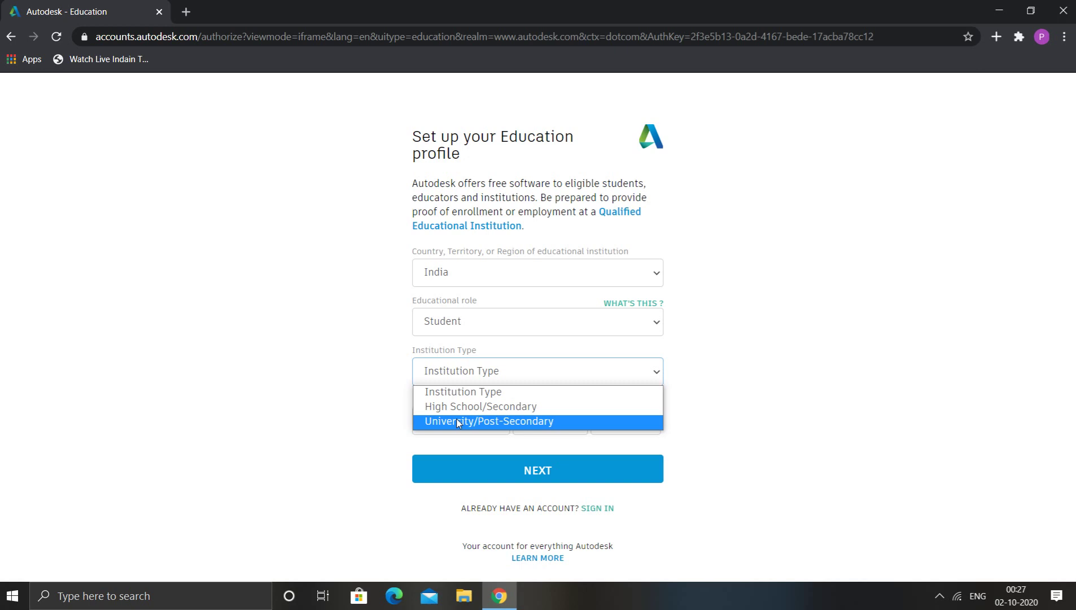
pyautogui.click(457, 421)
pyautogui.click(460, 415)
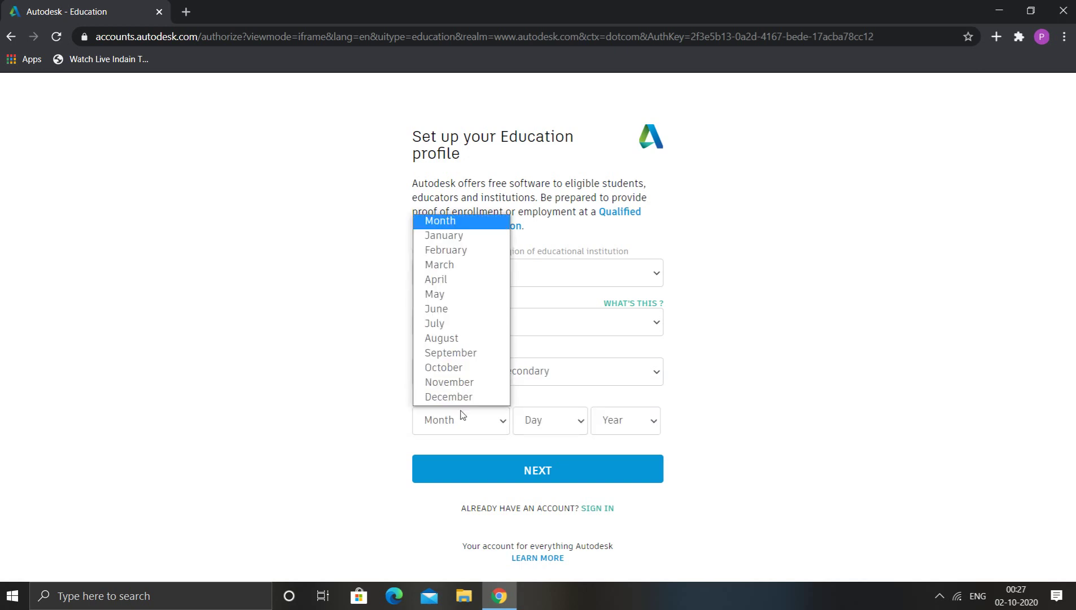
pyautogui.click(443, 344)
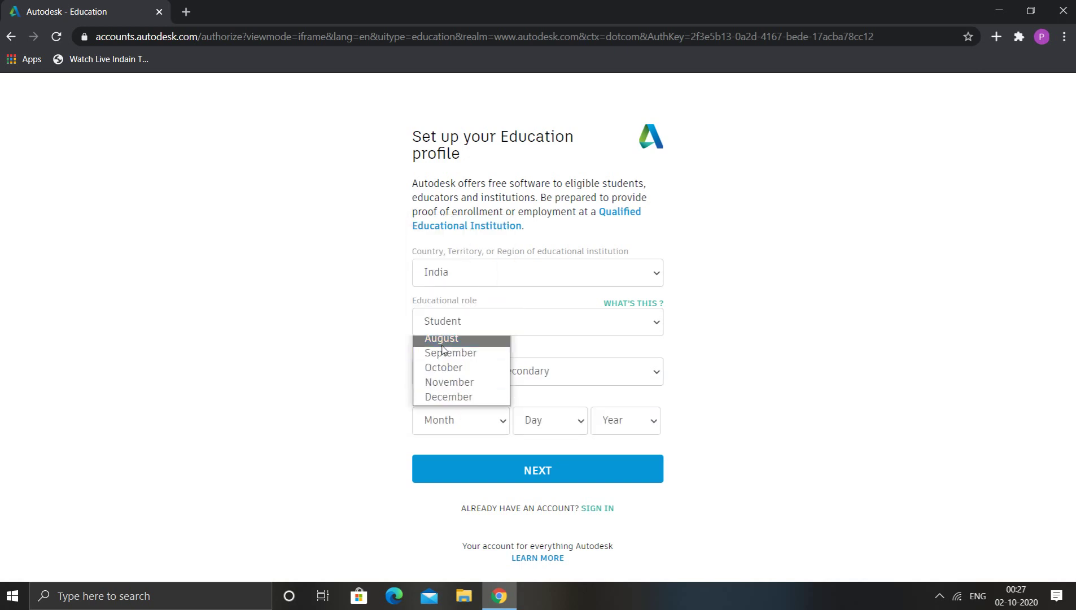
pyautogui.click(529, 420)
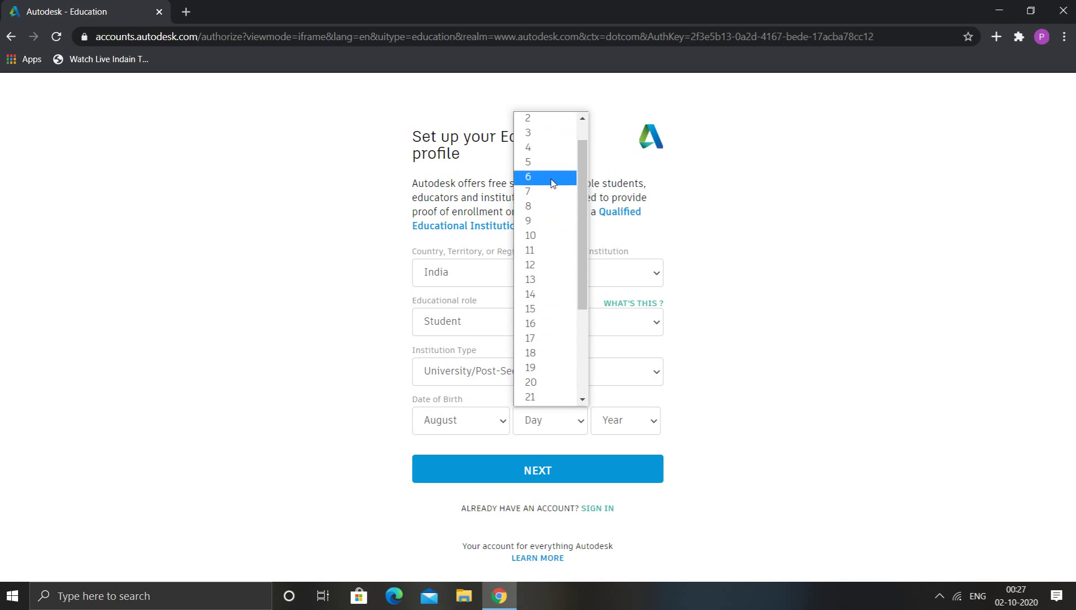
pyautogui.click(542, 133)
pyautogui.click(625, 420)
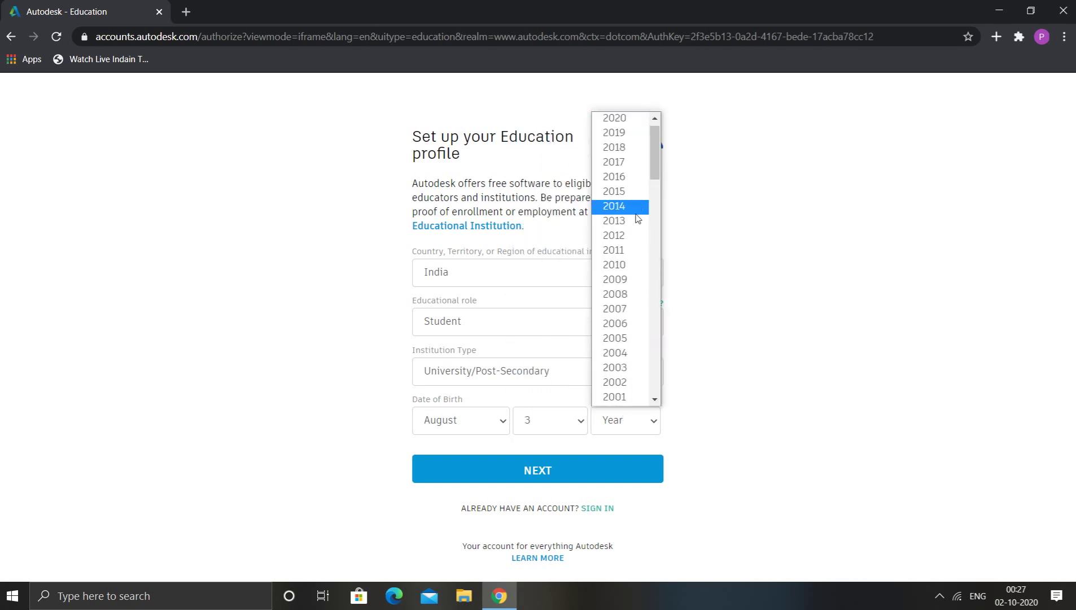
pyautogui.click(580, 425)
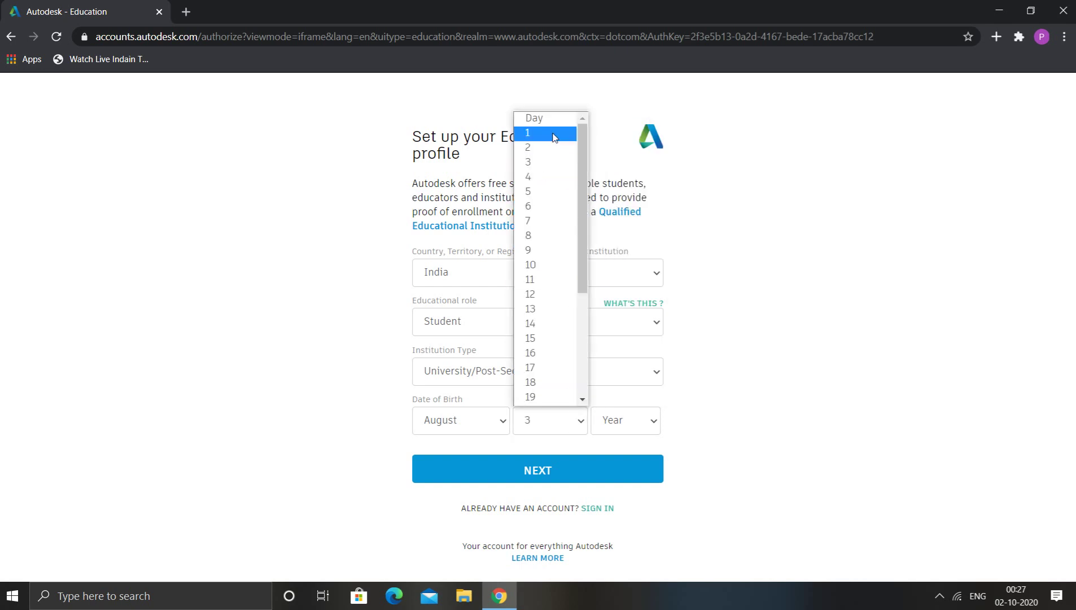
pyautogui.click(554, 134)
pyautogui.click(627, 423)
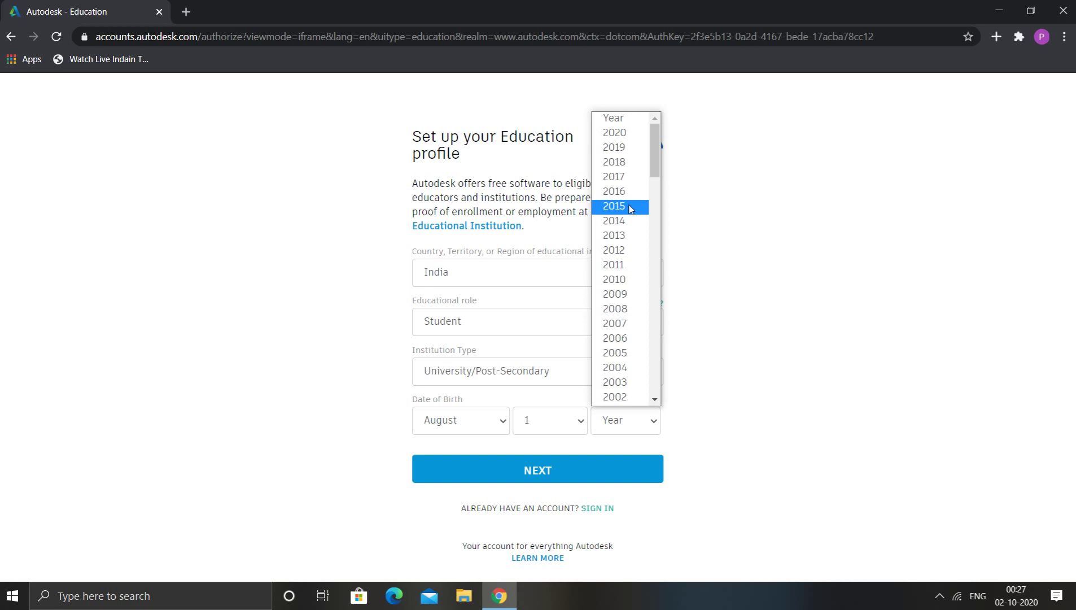
pyautogui.scroll(-3, 617, 281)
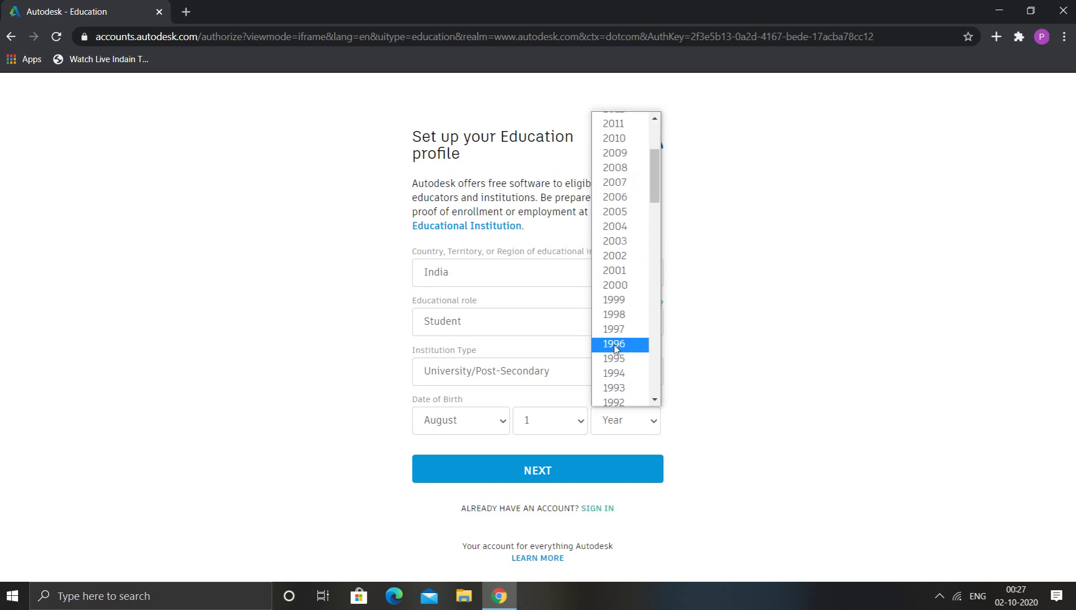
pyautogui.click(616, 348)
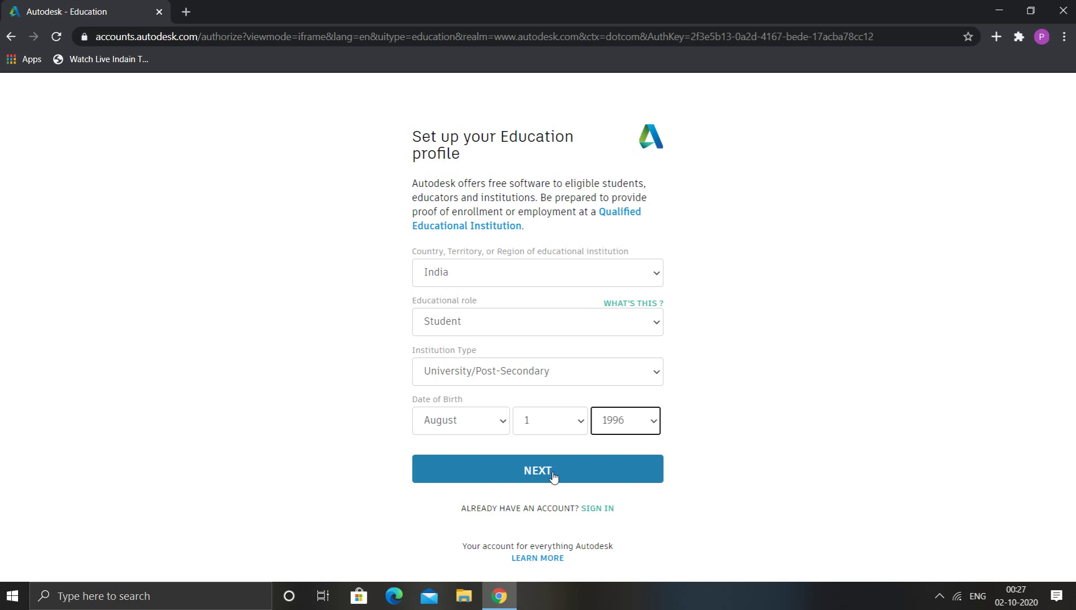
pyautogui.click(553, 477)
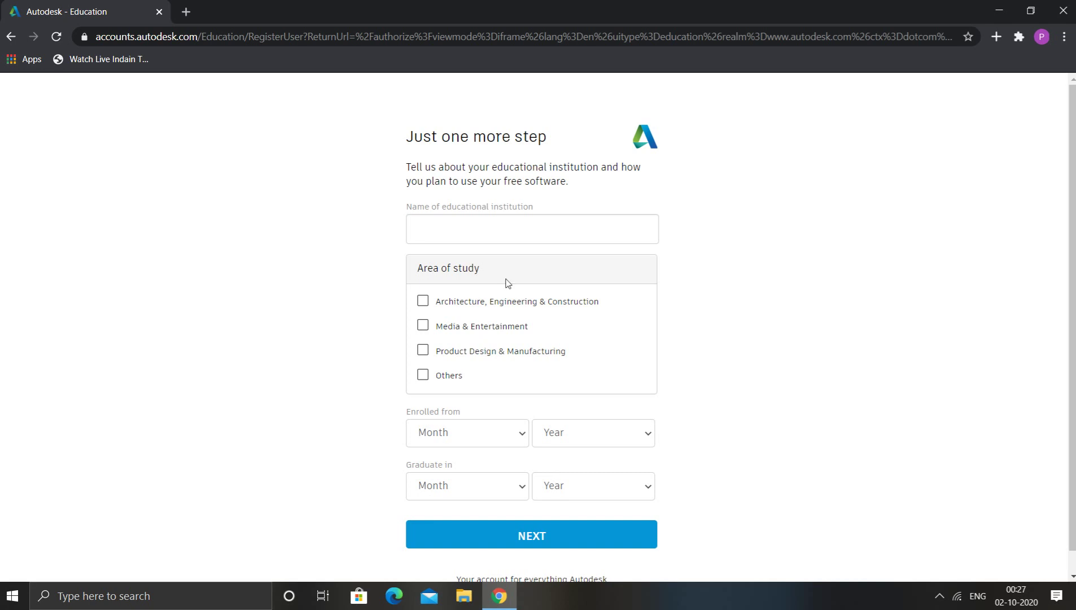
# Search 'aditya institute of technolog' and pick Aditya Institute Of Technology & Management (Srikakulam)
pyautogui.click(484, 231)
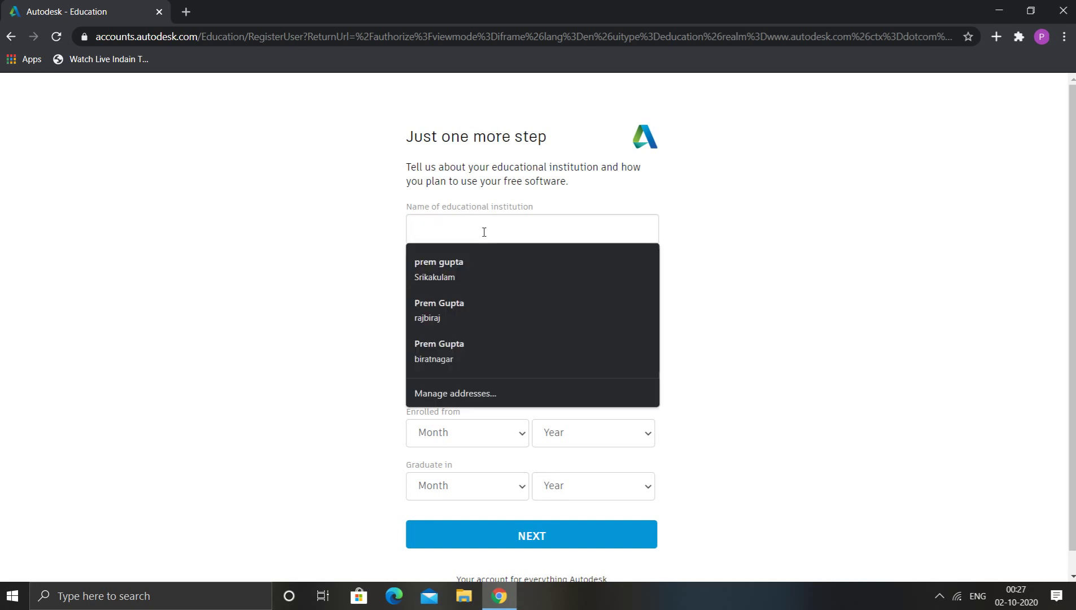
pyautogui.click(680, 227)
pyautogui.click(577, 217)
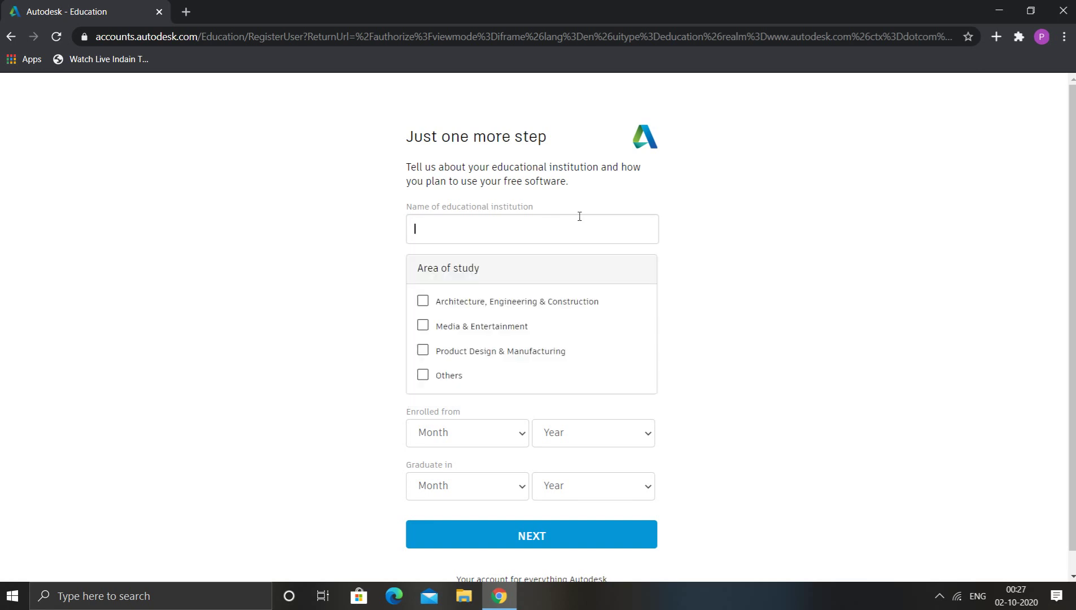
pyautogui.write('ad')
pyautogui.write('itya c')
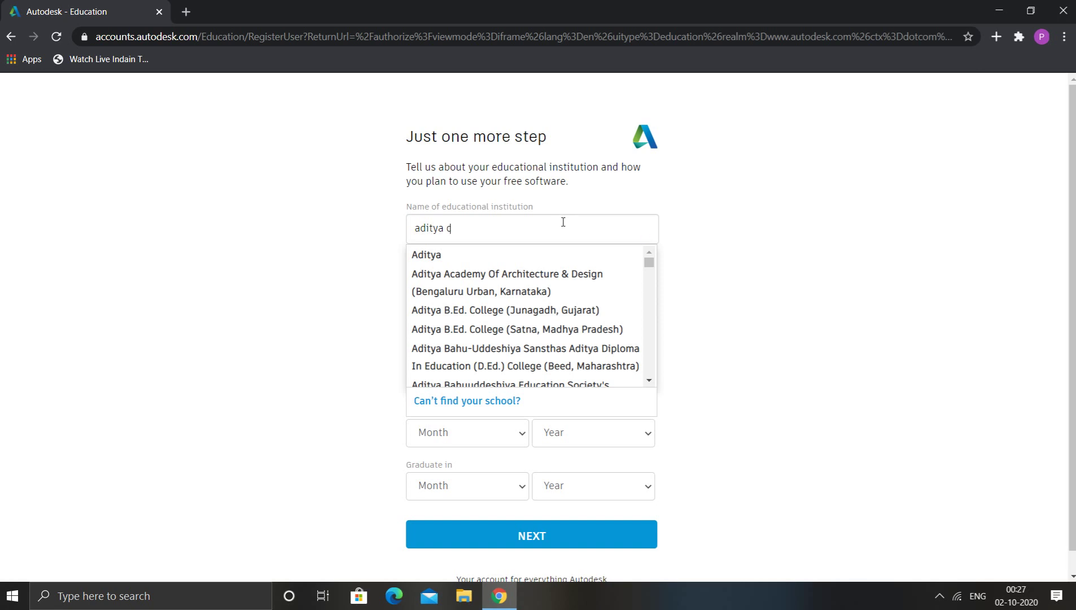
pyautogui.press('BackSpace')
pyautogui.write('ins')
pyautogui.write('t')
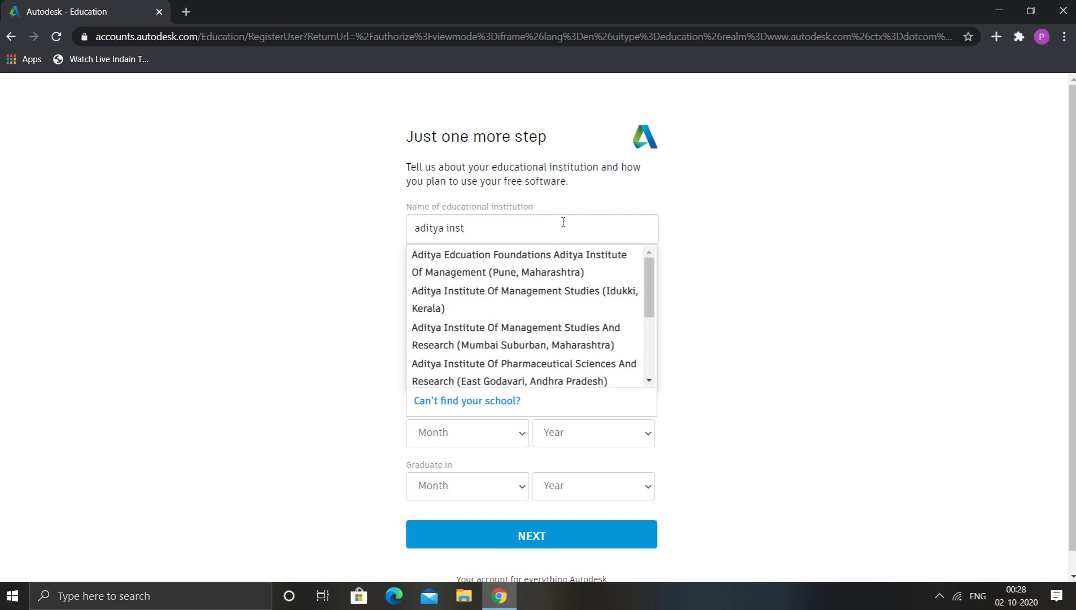
pyautogui.write('itute')
pyautogui.write(' o')
pyautogui.write('f t')
pyautogui.write('echnol')
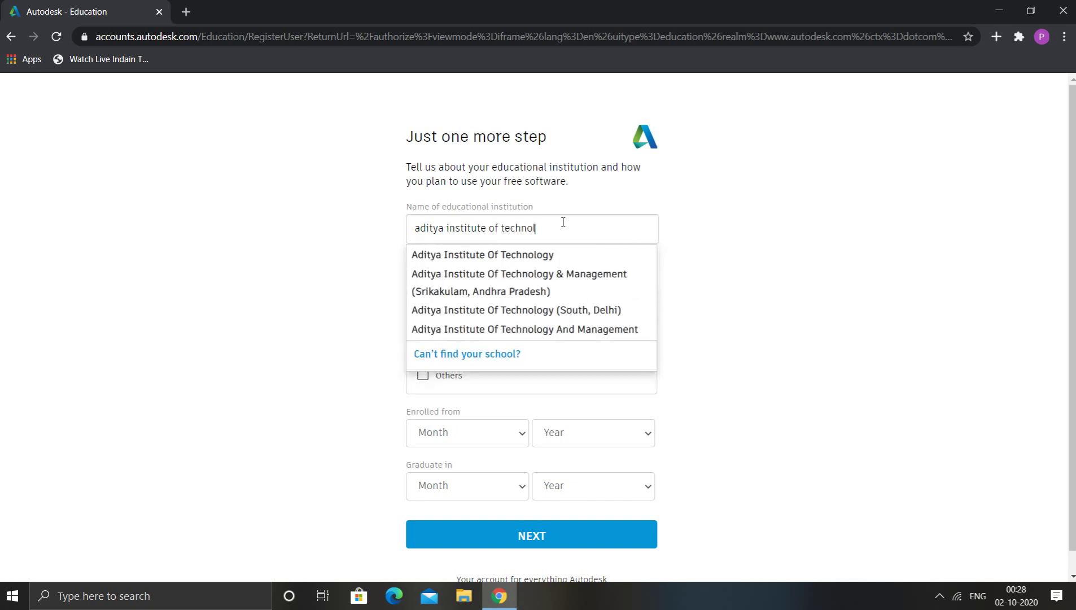
pyautogui.write('og')
pyautogui.click(509, 298)
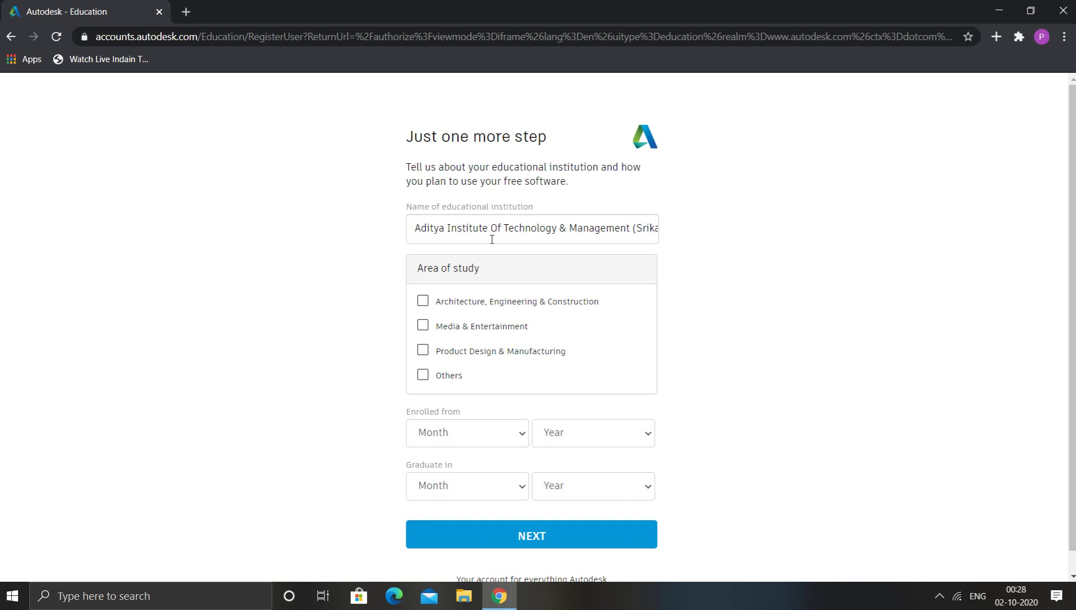
# Tick Architecture, Engineering & Construction as the area of study and set enrolment from August 2017
pyautogui.click(442, 306)
pyautogui.scroll(-1, 477, 350)
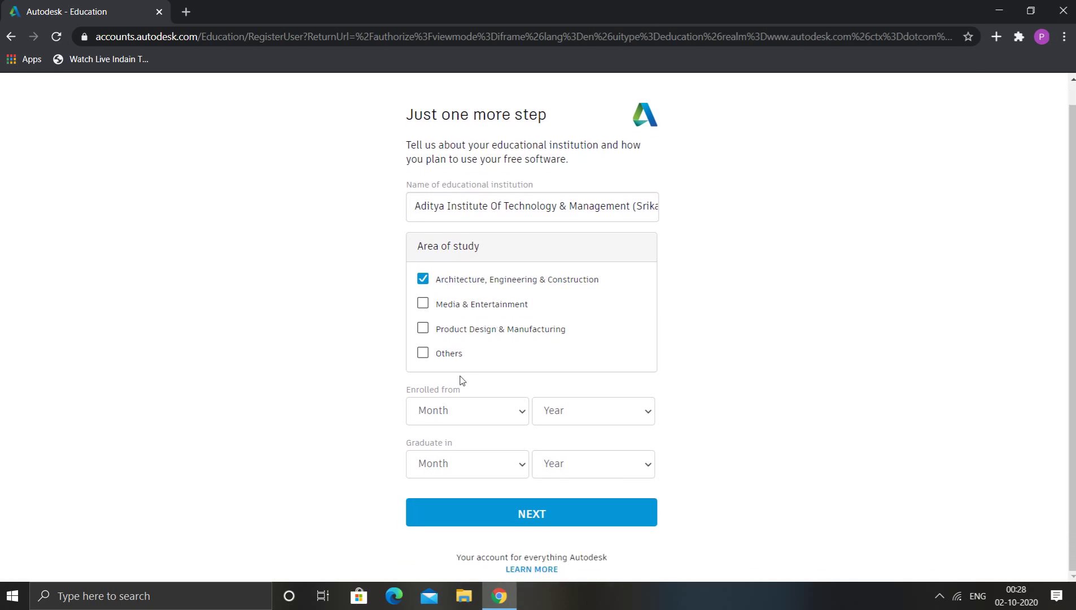
pyautogui.click(464, 411)
pyautogui.click(464, 410)
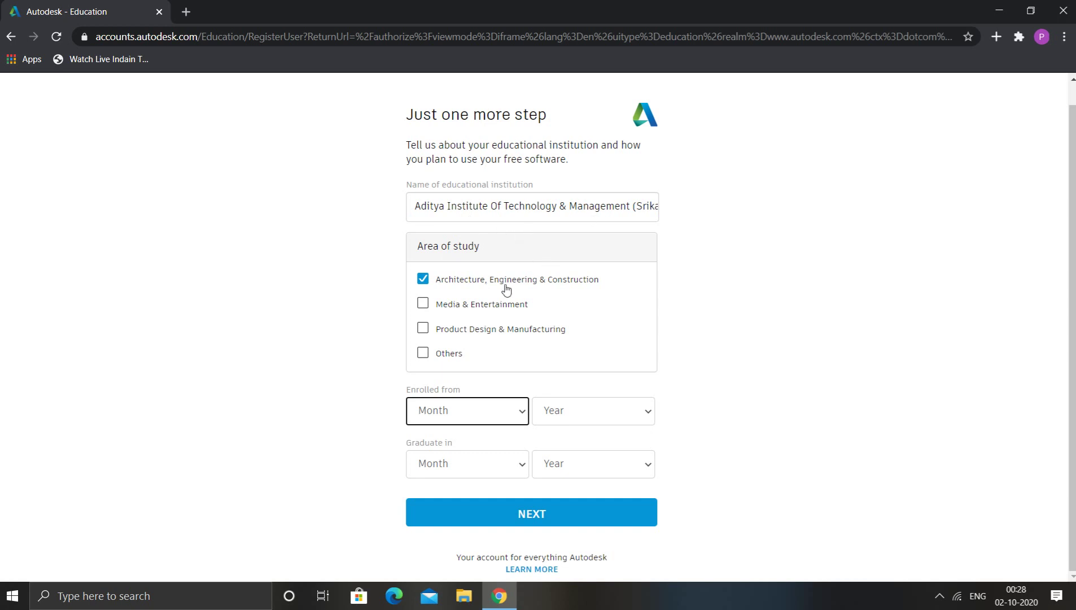
pyautogui.click(473, 416)
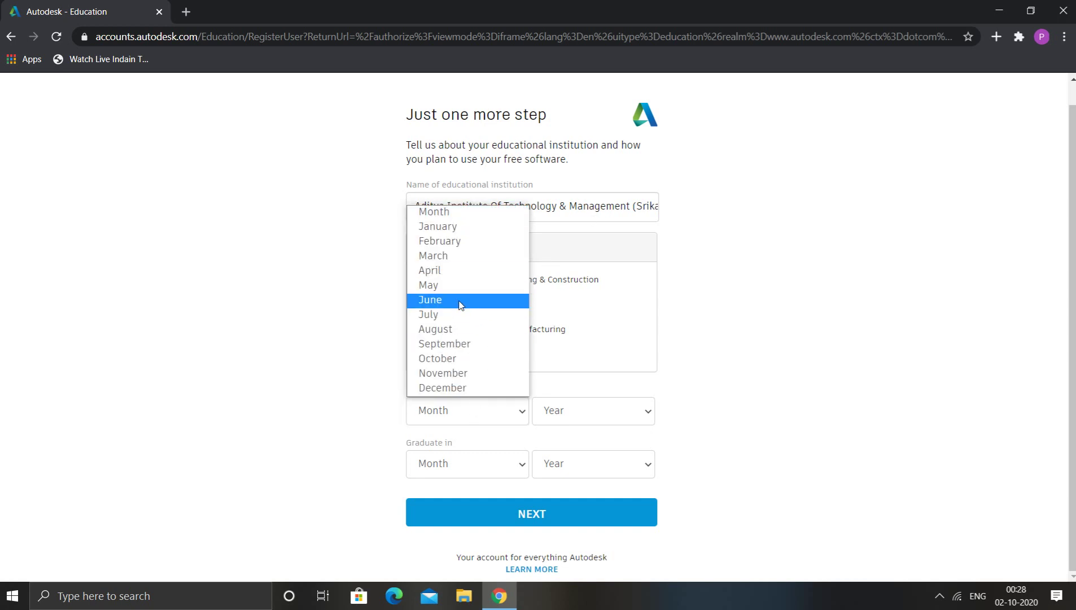
pyautogui.click(460, 337)
pyautogui.click(563, 417)
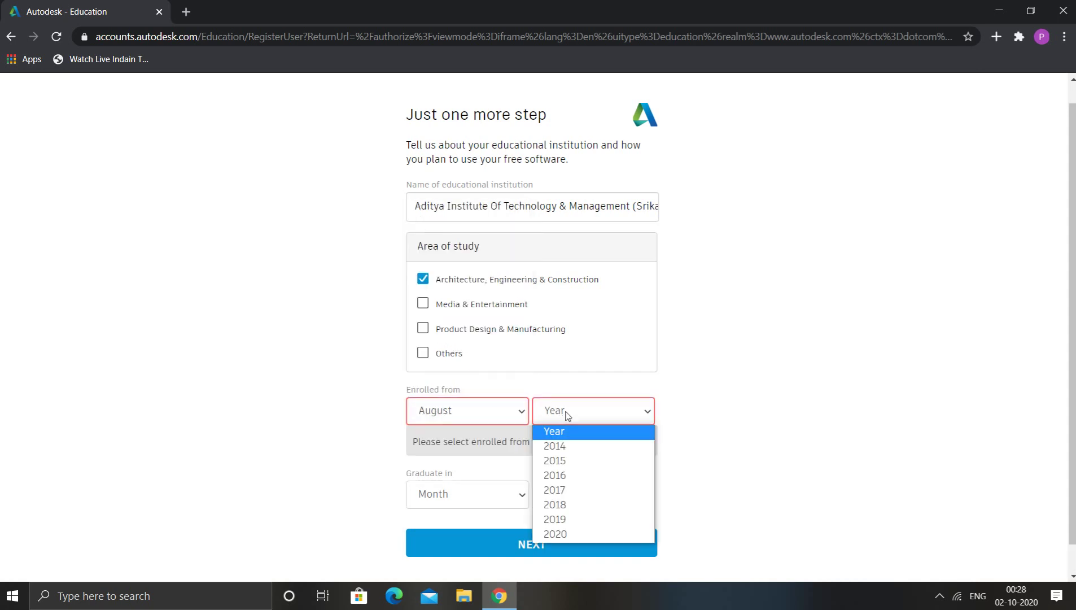
pyautogui.click(557, 490)
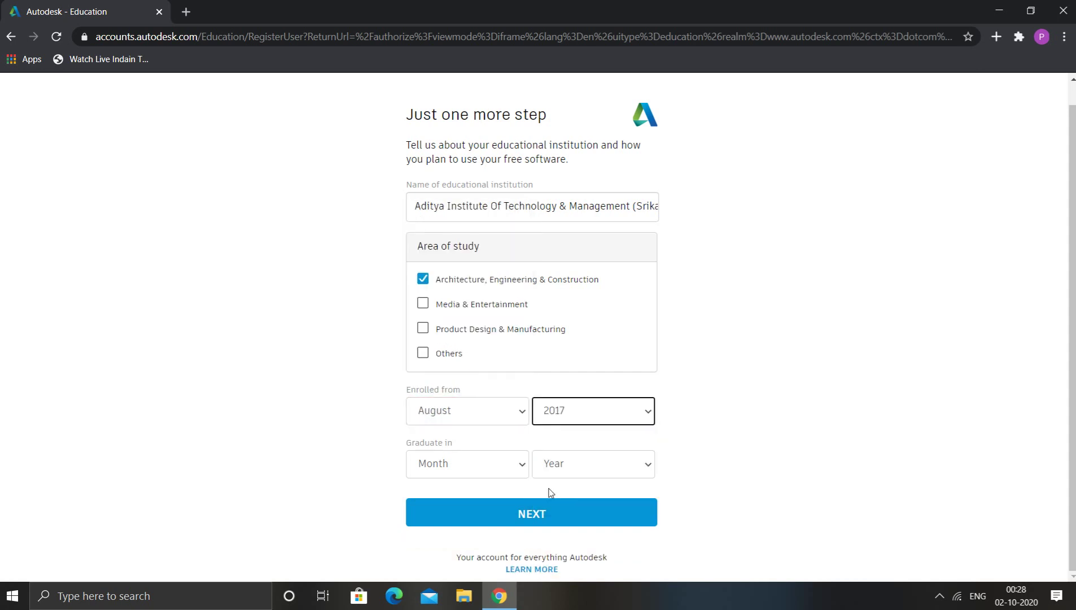
# Set the graduation date to April 2021 and submit the study details
pyautogui.click(467, 463)
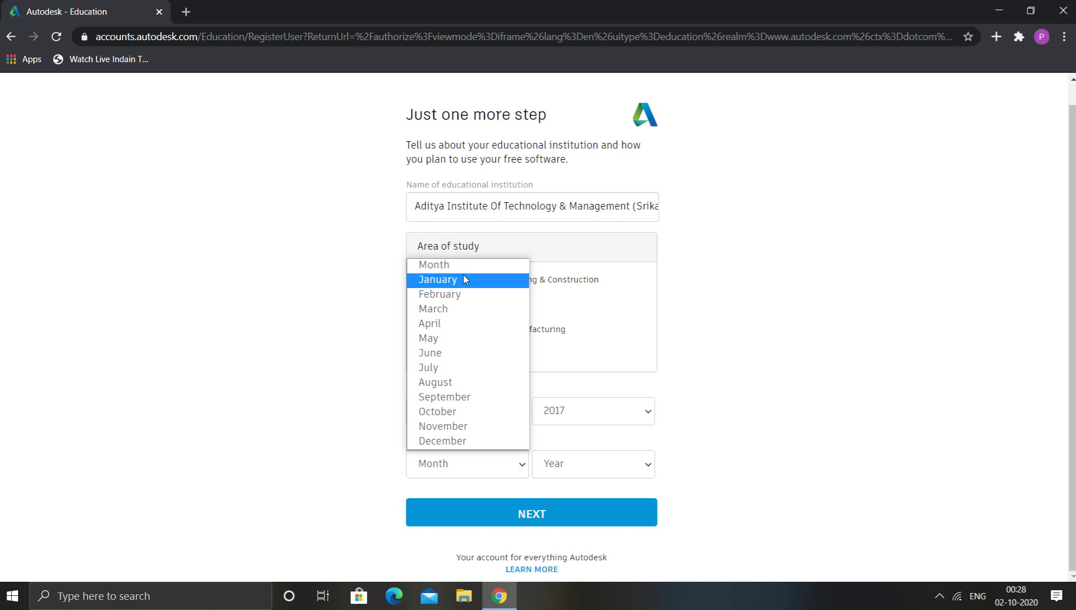
pyautogui.click(444, 325)
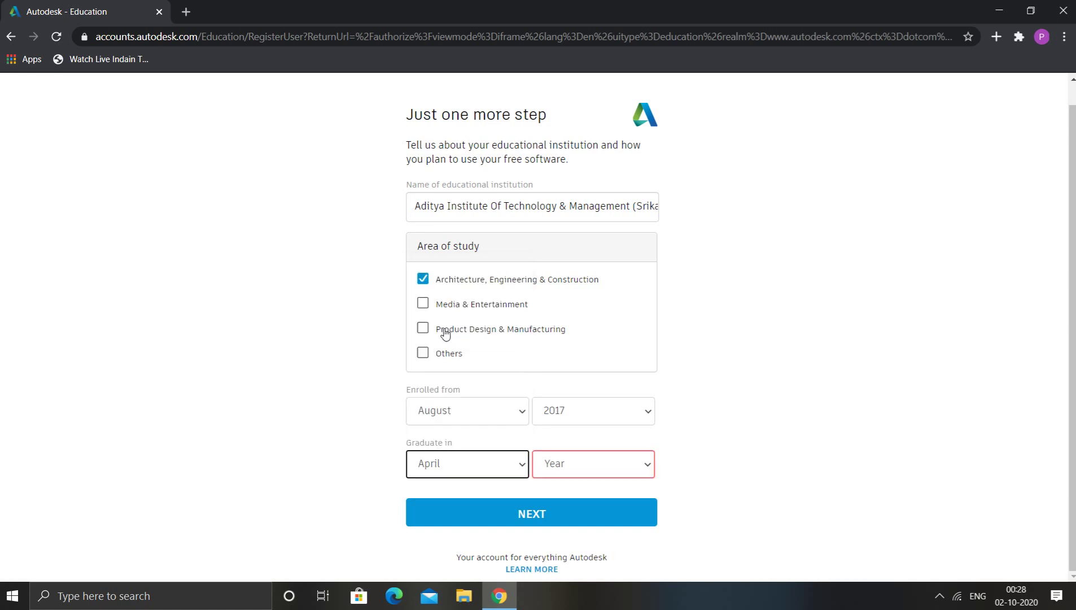
pyautogui.click(548, 471)
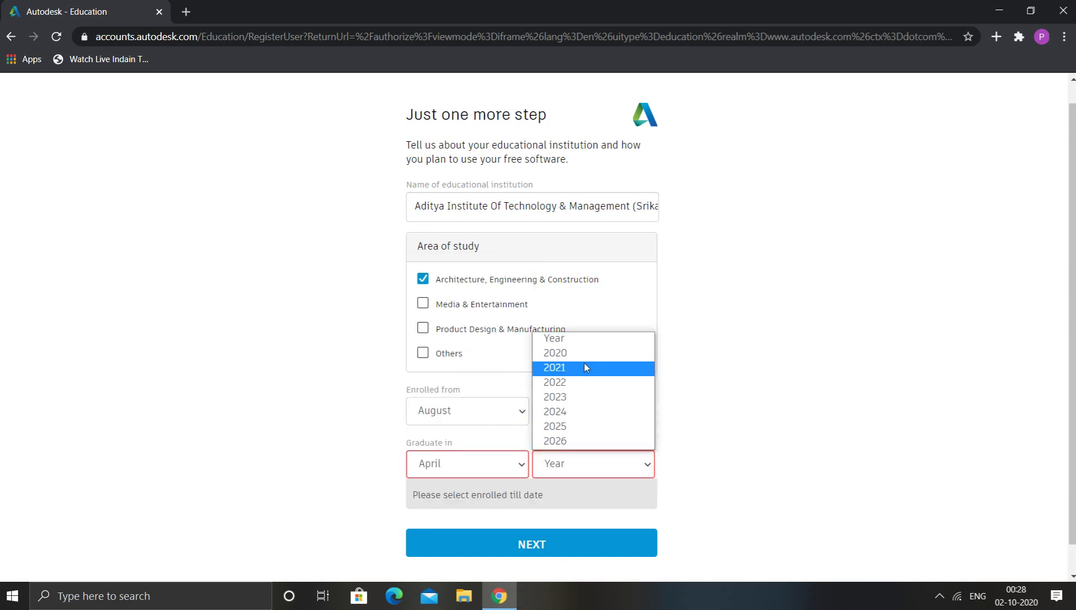
pyautogui.click(584, 364)
pyautogui.click(528, 507)
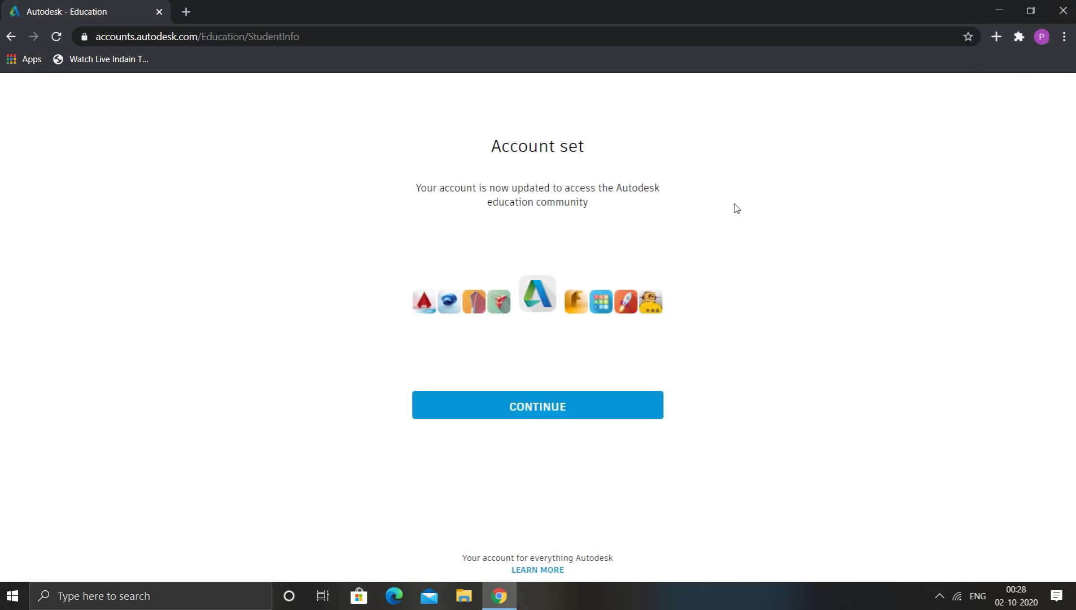
# Continue from the Account set page to the Autodesk Education software page
pyautogui.click(524, 417)
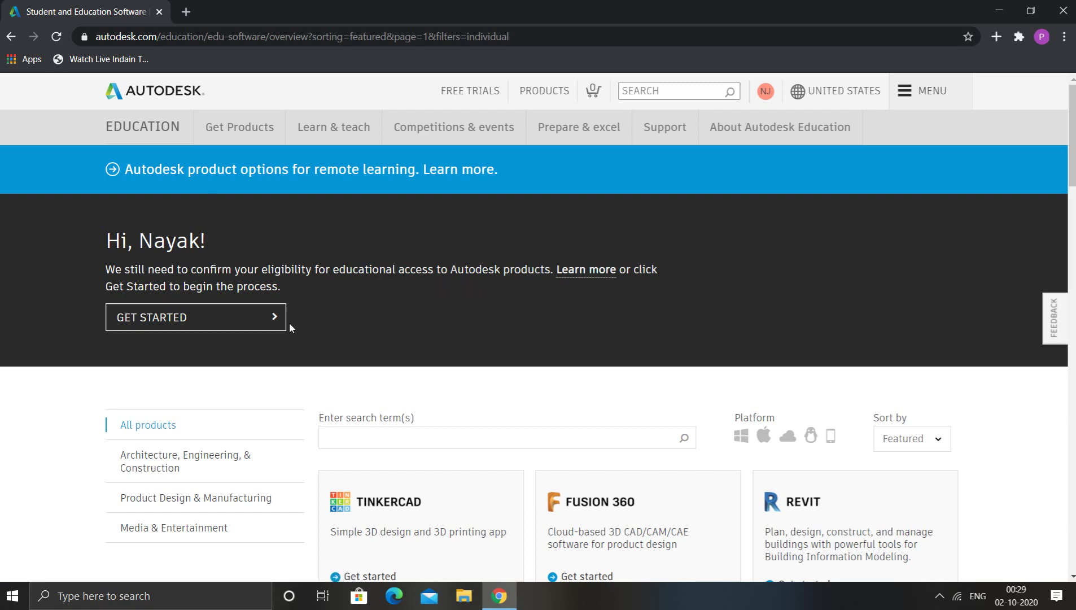
# Open the prefilled eligibility form from the products page and start editing the first name
pyautogui.scroll(-5, 305, 336)
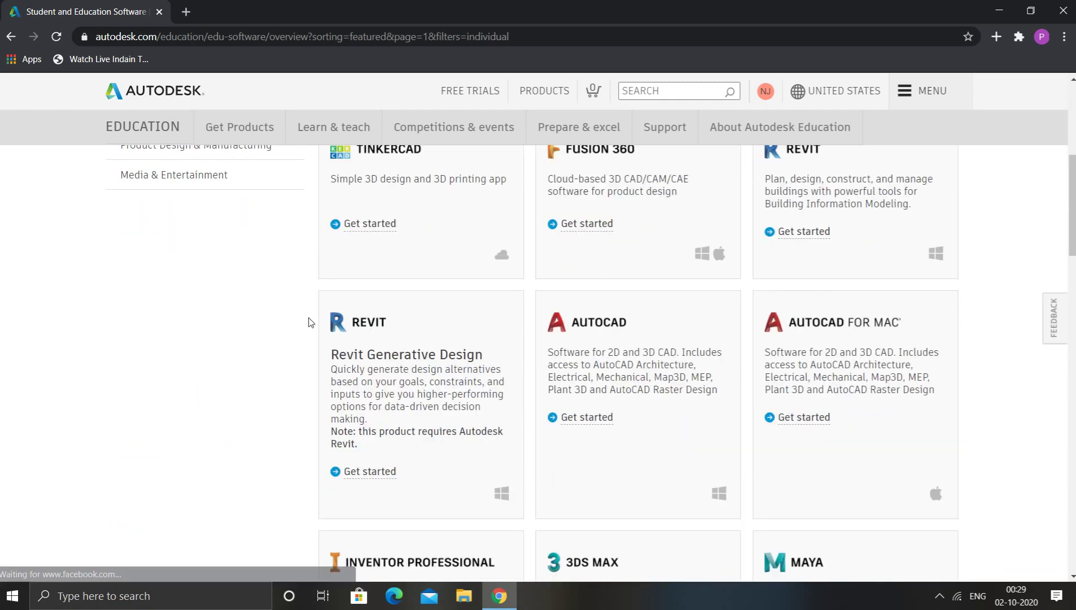
pyautogui.scroll(5, 254, 299)
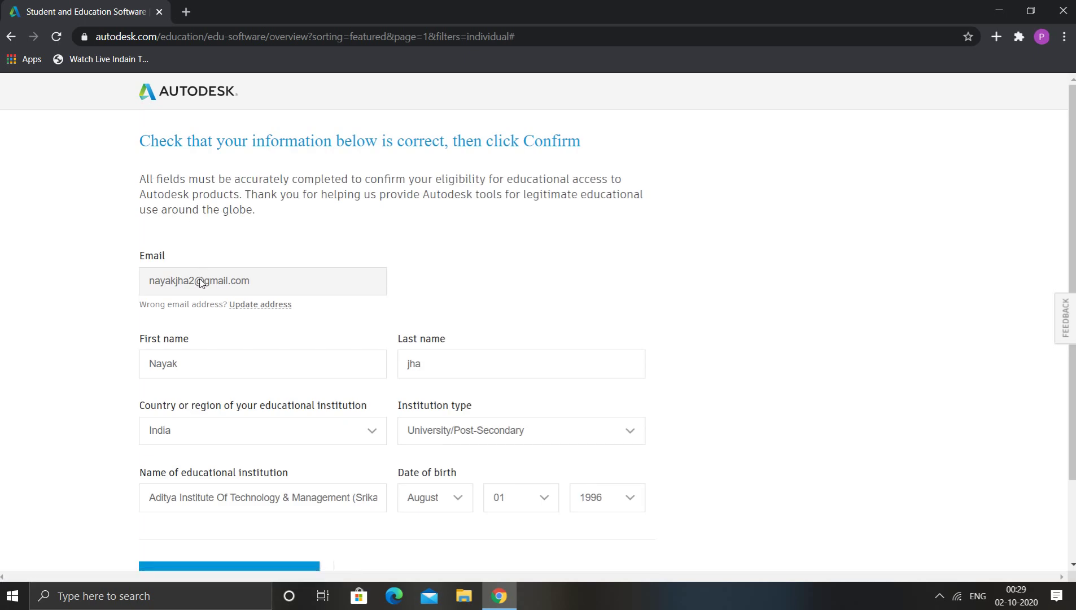
pyautogui.click(199, 370)
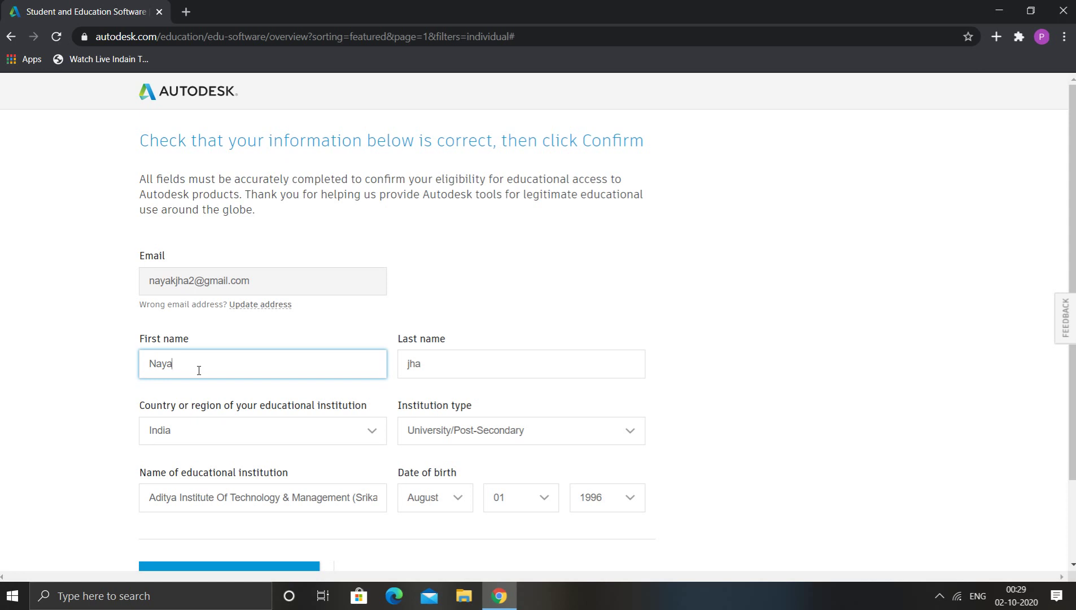
# Replace the first name with the typed entry and trim the stray surname characters from it
pyautogui.press('BackSpace')
pyautogui.press('BackSpace')
pyautogui.press('BackSpace')
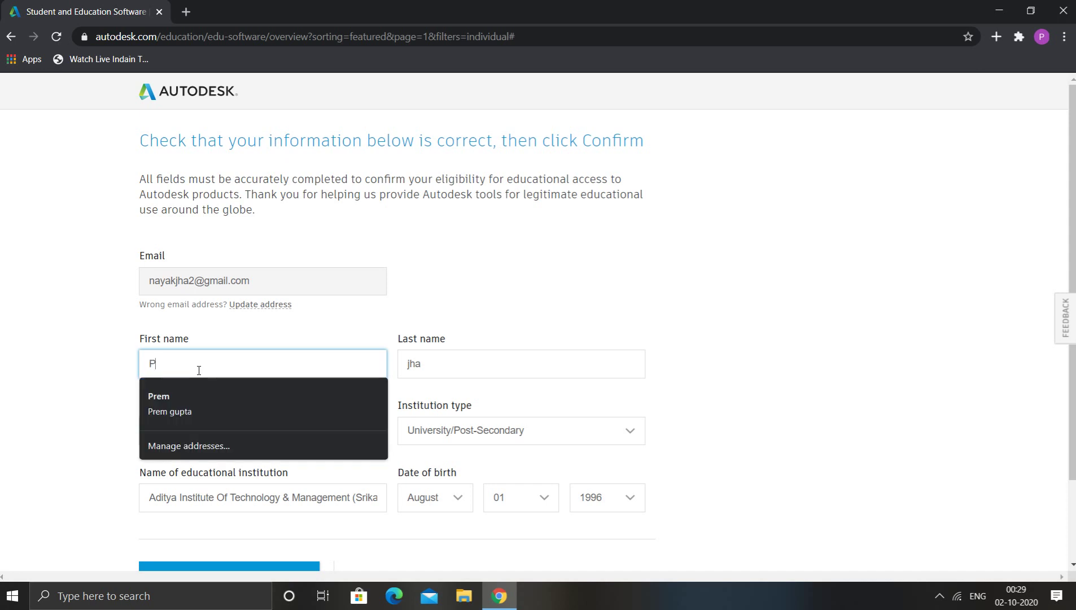
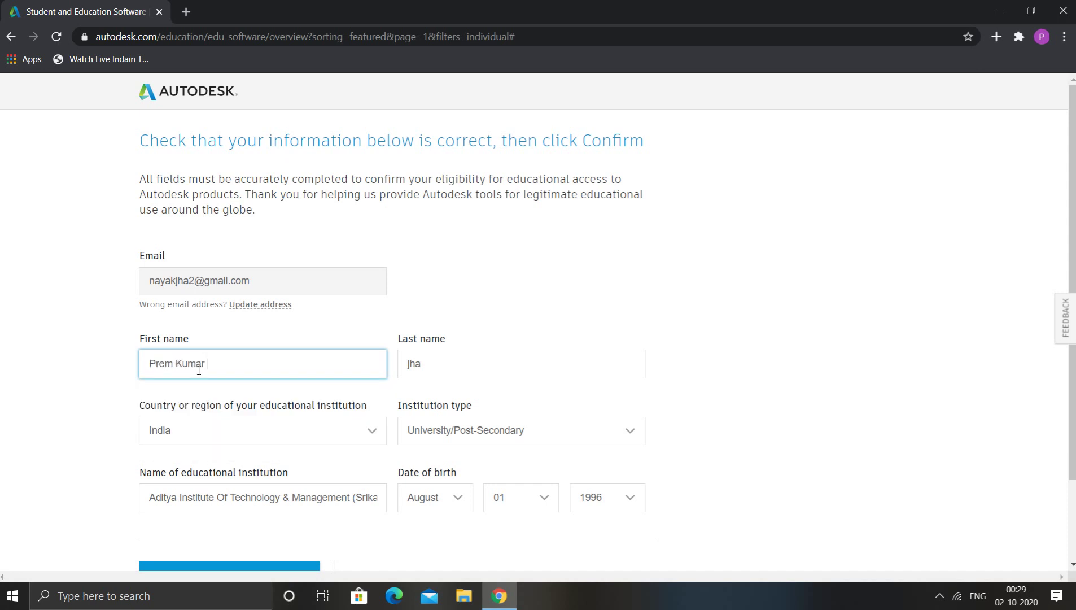
pyautogui.click(479, 374)
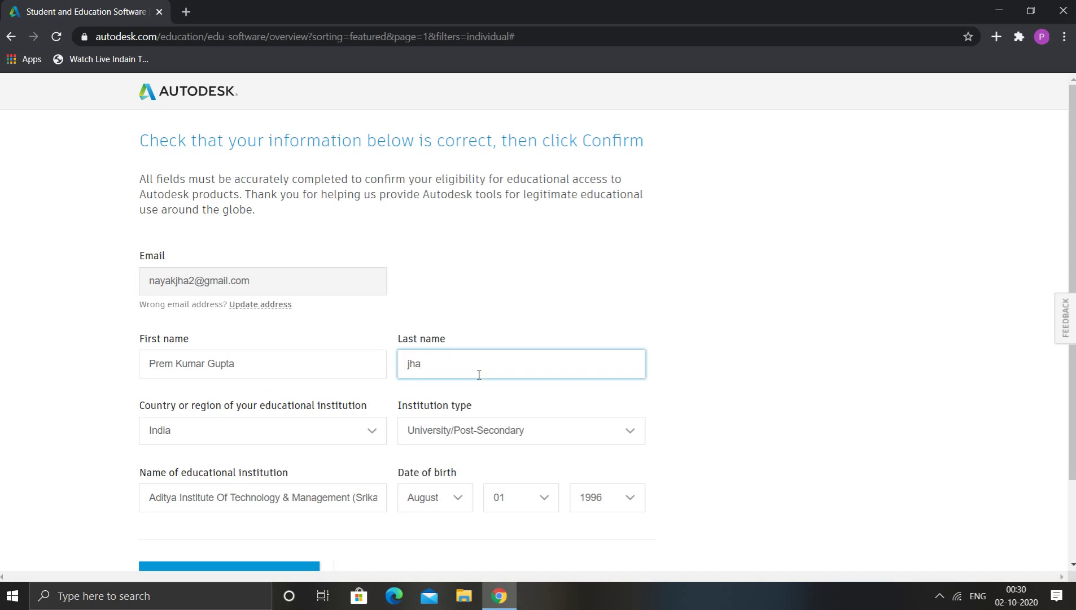
pyautogui.click(267, 364)
pyautogui.press('BackSpace')
pyautogui.press('BackSpace')
pyautogui.press('BackSpace')
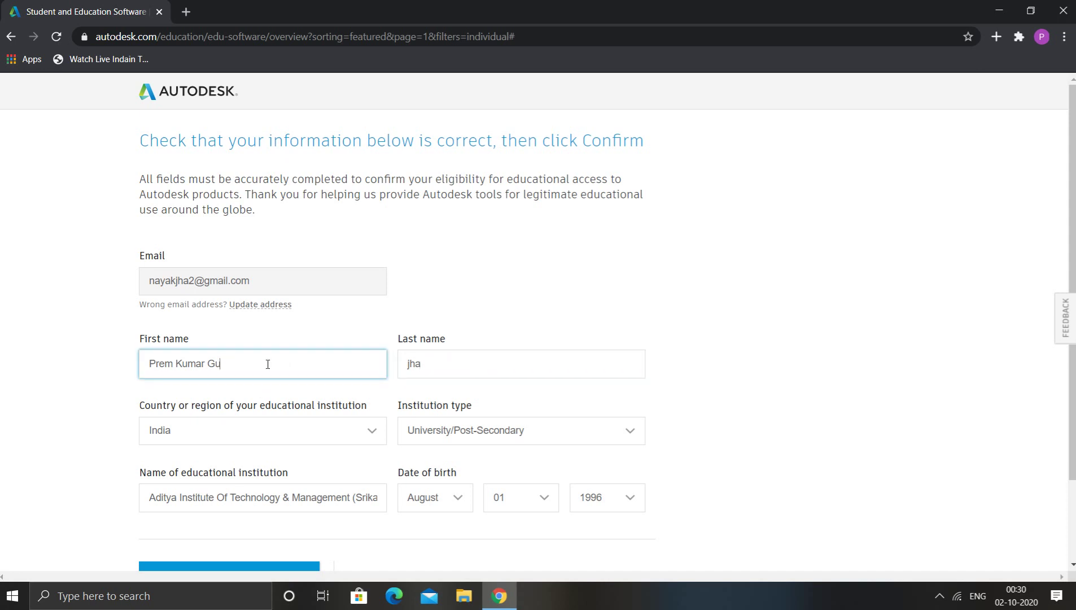
pyautogui.press('BackSpace')
pyautogui.press('BackSpace')
# Replace the last name with 'Gupta' and dismiss the autofill suggestions
pyautogui.click(439, 368)
pyautogui.press('BackSpace')
pyautogui.press('BackSpace')
pyautogui.press('BackSpace')
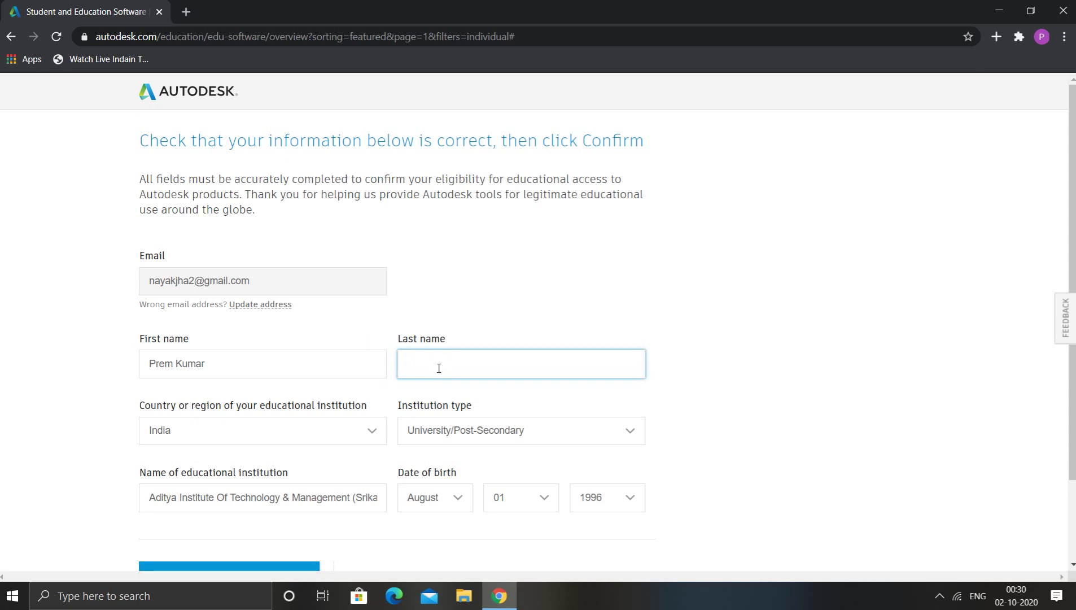
pyautogui.write('Gup')
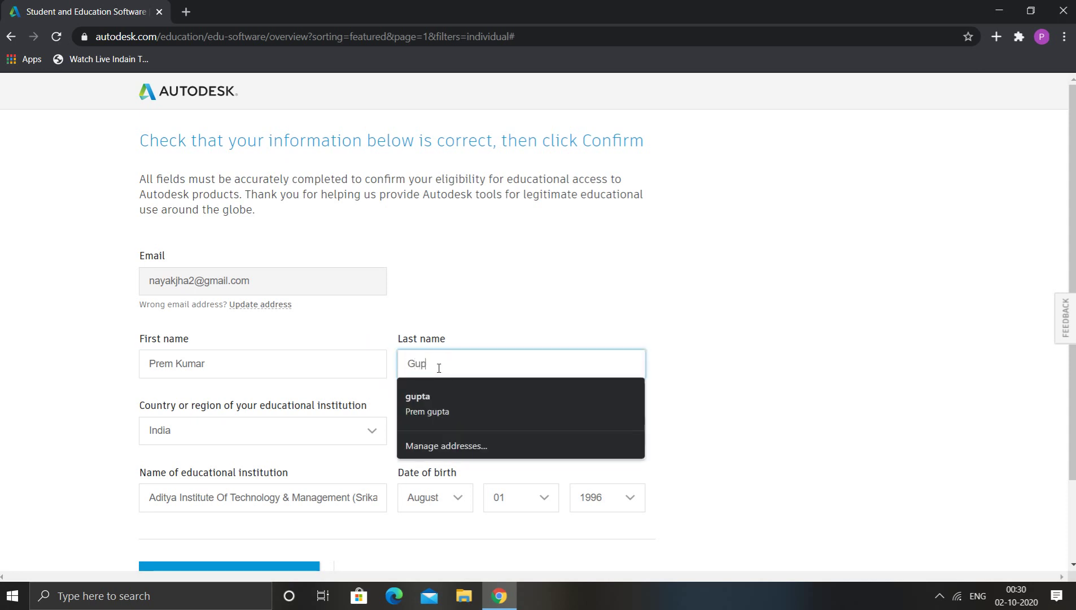
pyautogui.write('ta')
pyautogui.click(488, 316)
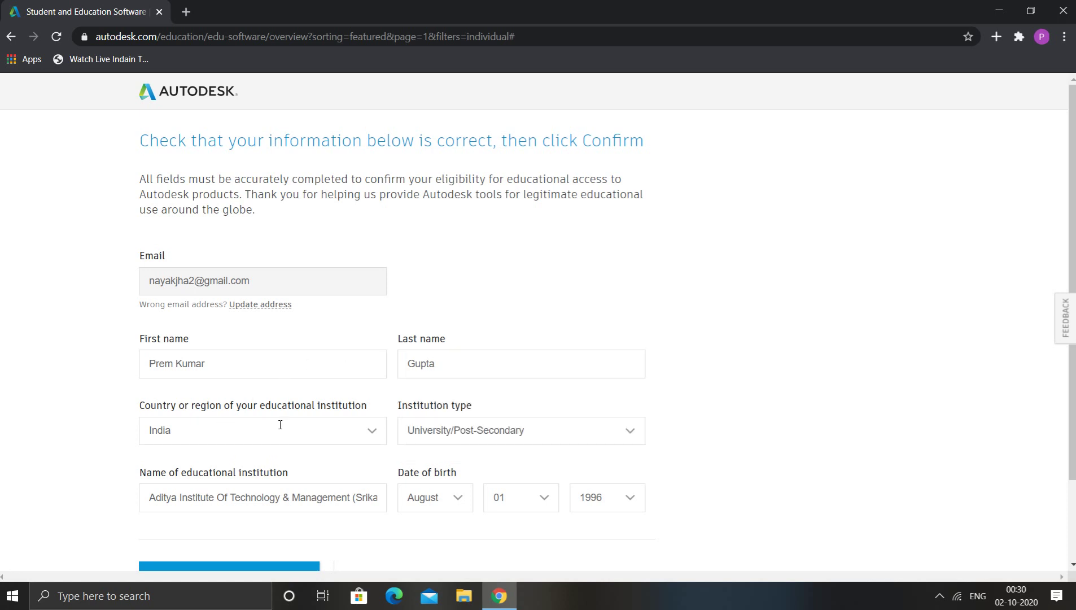
pyautogui.scroll(-1, 280, 425)
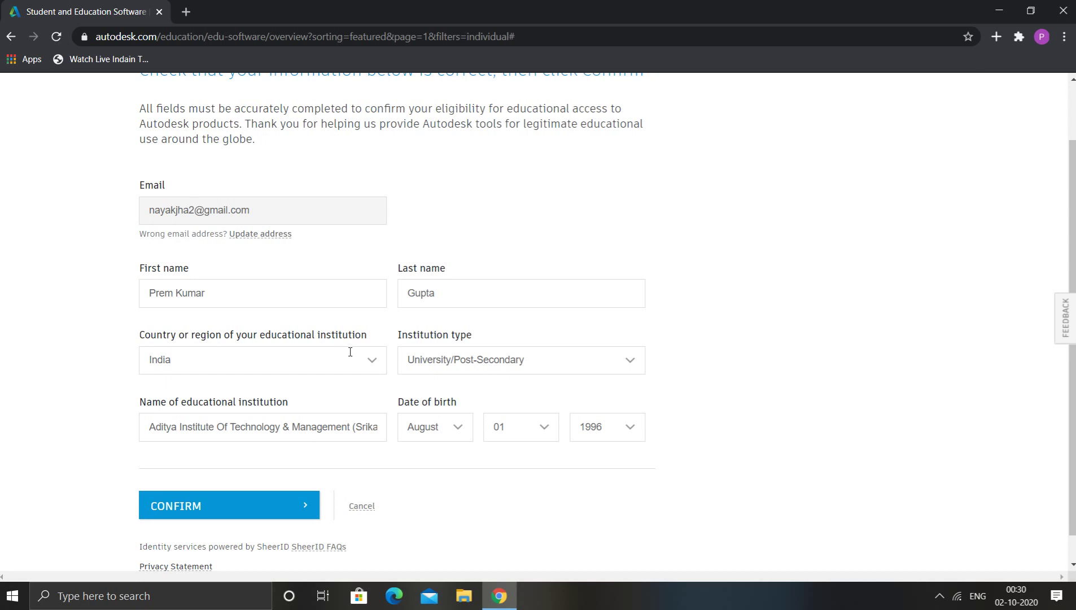
# Keep University/Post-Secondary as the institution type and confirm the eligibility details
pyautogui.click(466, 366)
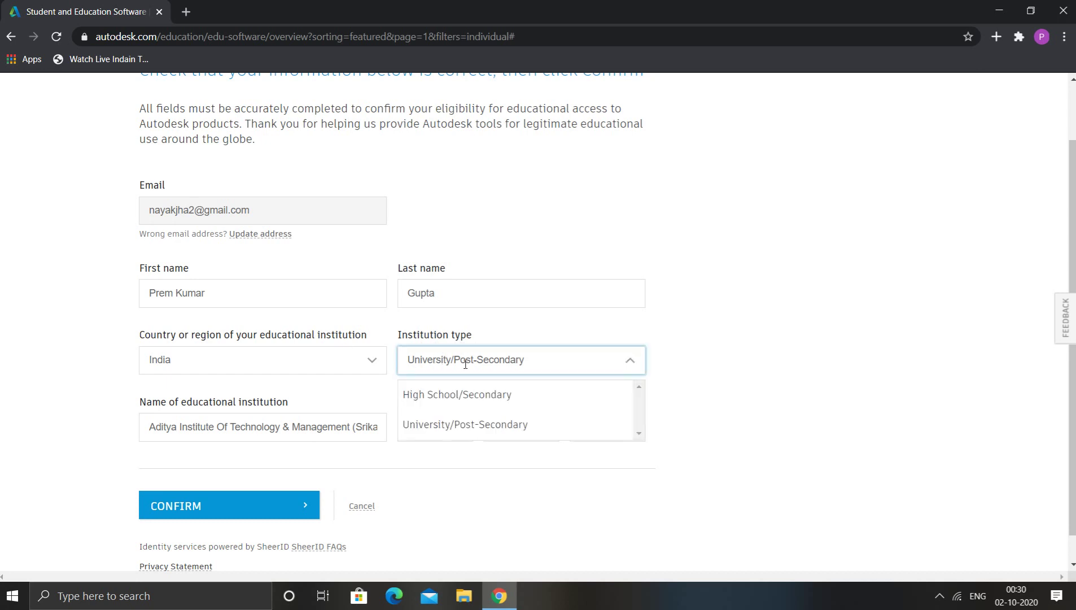
pyautogui.click(460, 337)
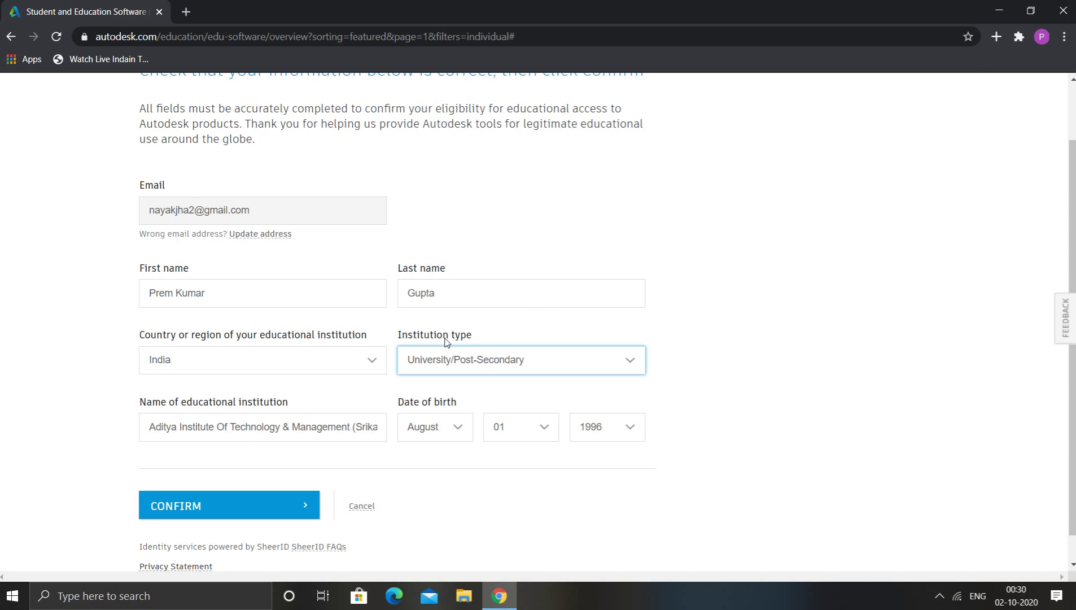
pyautogui.scroll(-1, 233, 499)
pyautogui.click(233, 477)
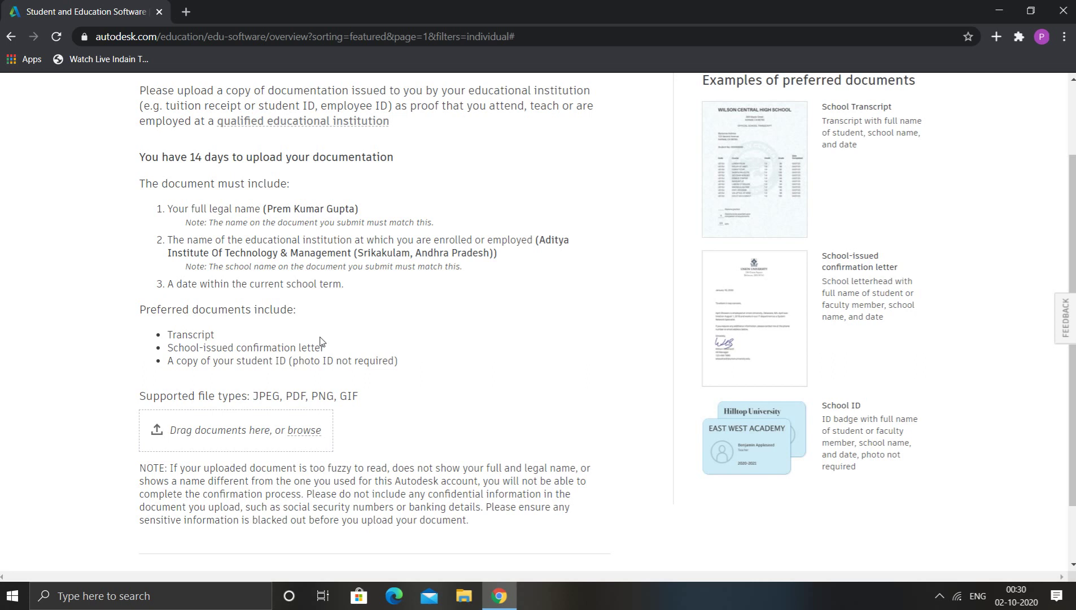
# Scroll through the documentation requirements listing accepted JPEG, PDF, PNG or GIF files
pyautogui.scroll(2, 325, 342)
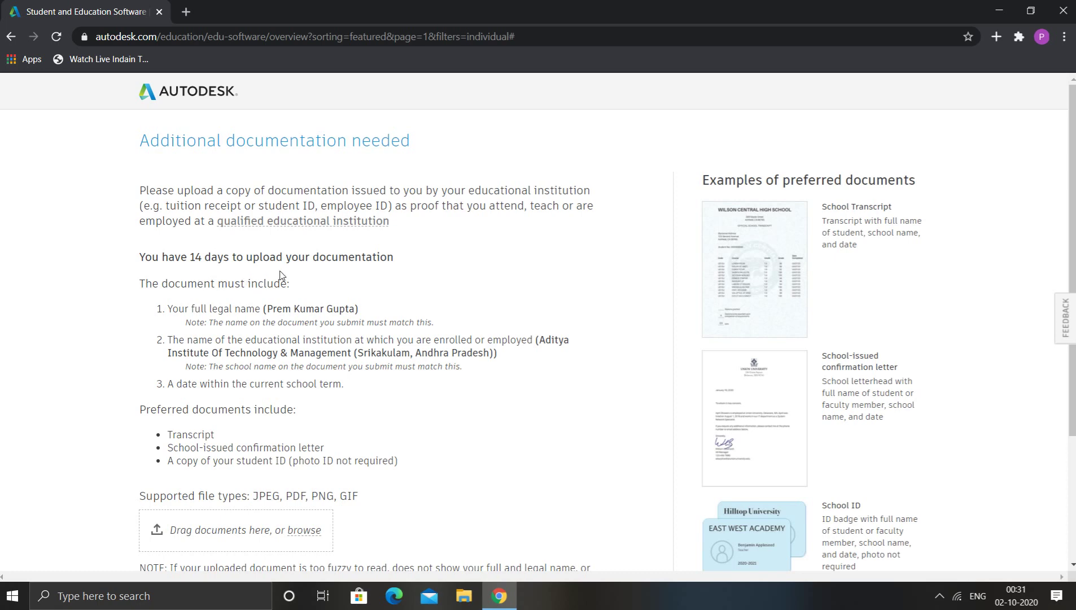
pyautogui.scroll(-1, 266, 276)
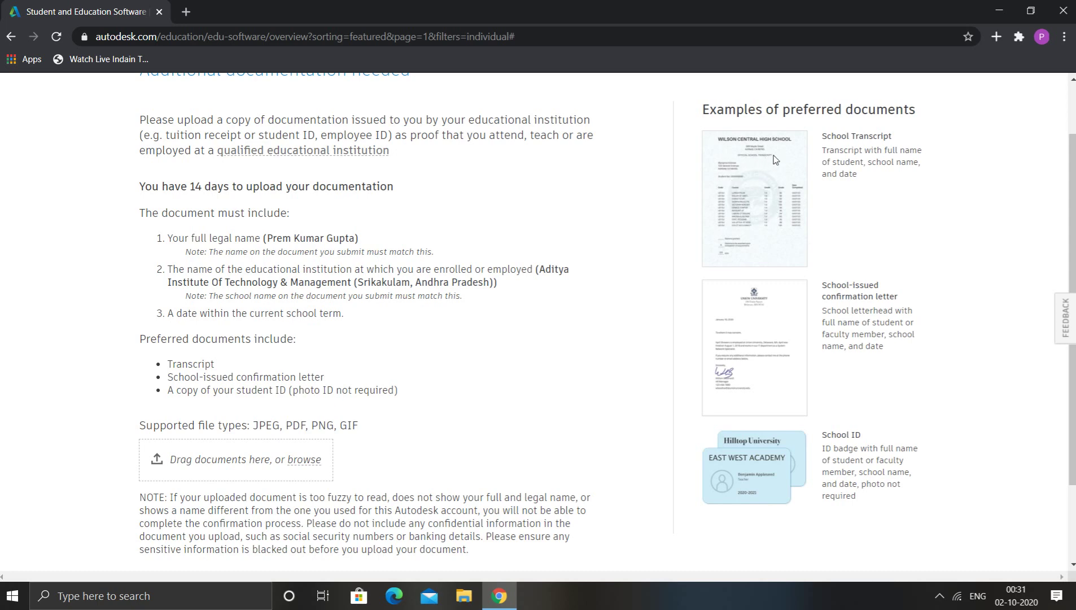
pyautogui.scroll(-1, 764, 272)
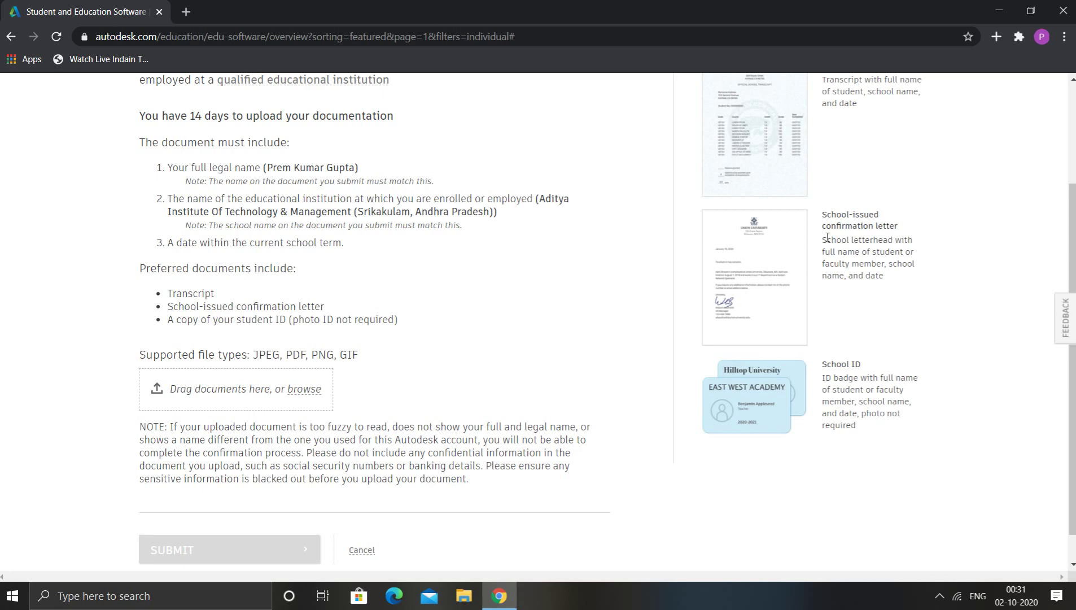
pyautogui.scroll(1, 785, 255)
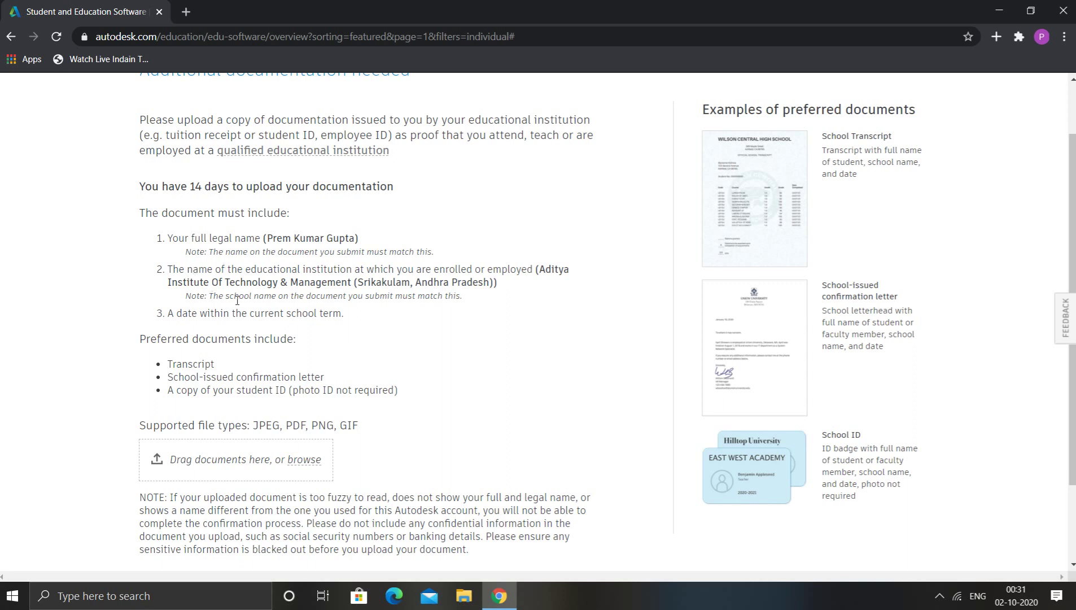
pyautogui.scroll(-1, 221, 295)
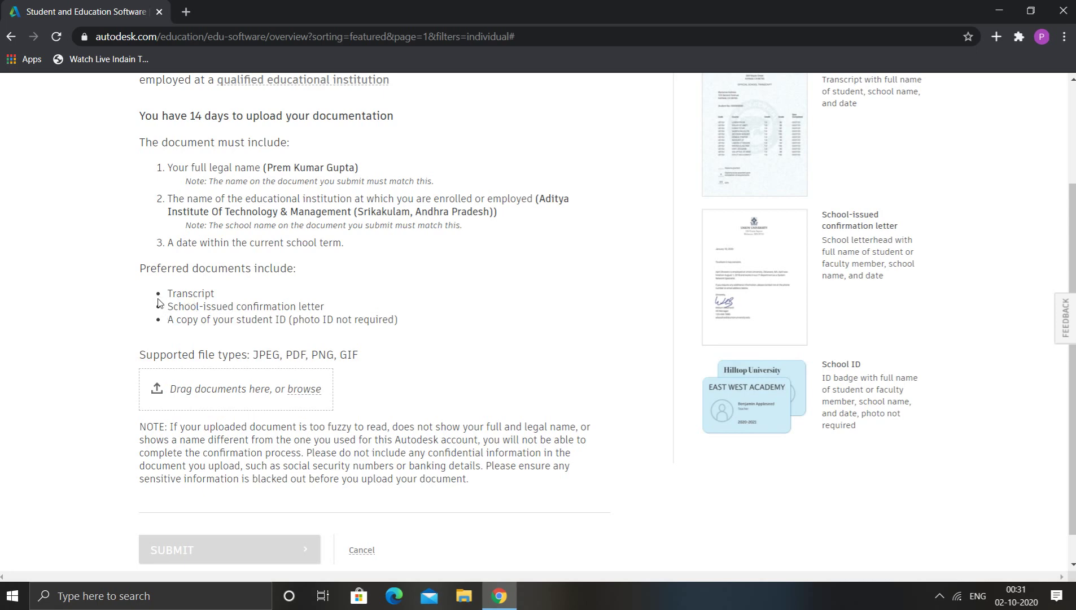
pyautogui.scroll(2, 781, 152)
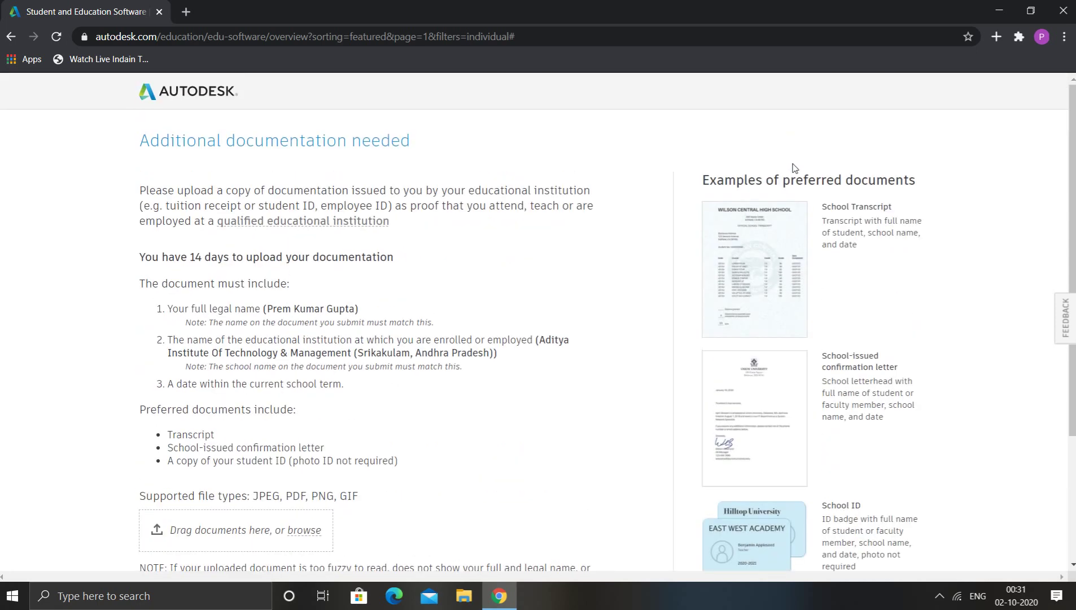
pyautogui.scroll(-1, 779, 224)
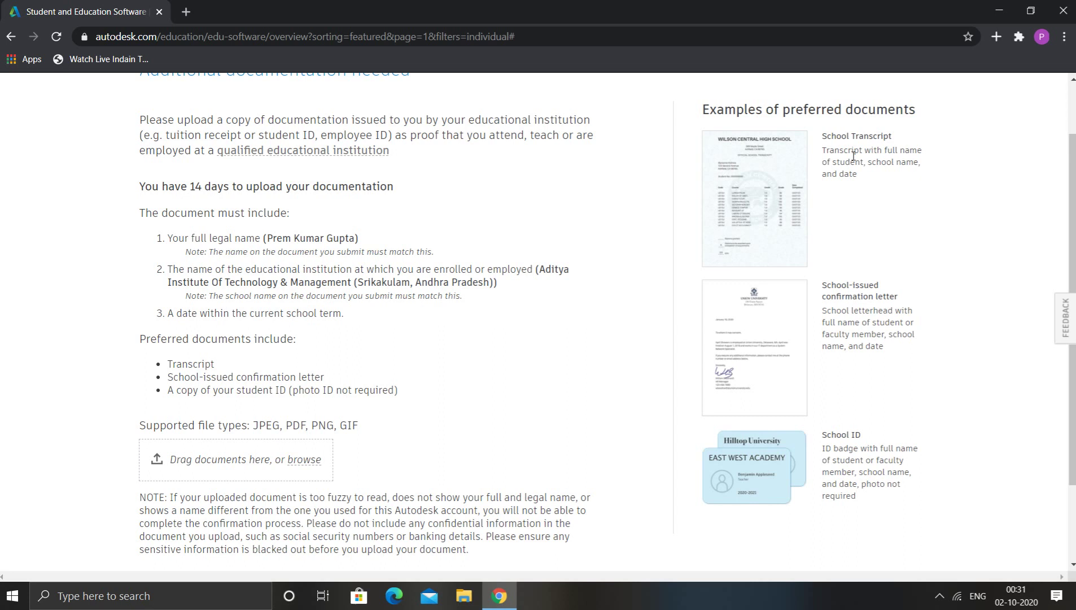
pyautogui.scroll(-1, 841, 221)
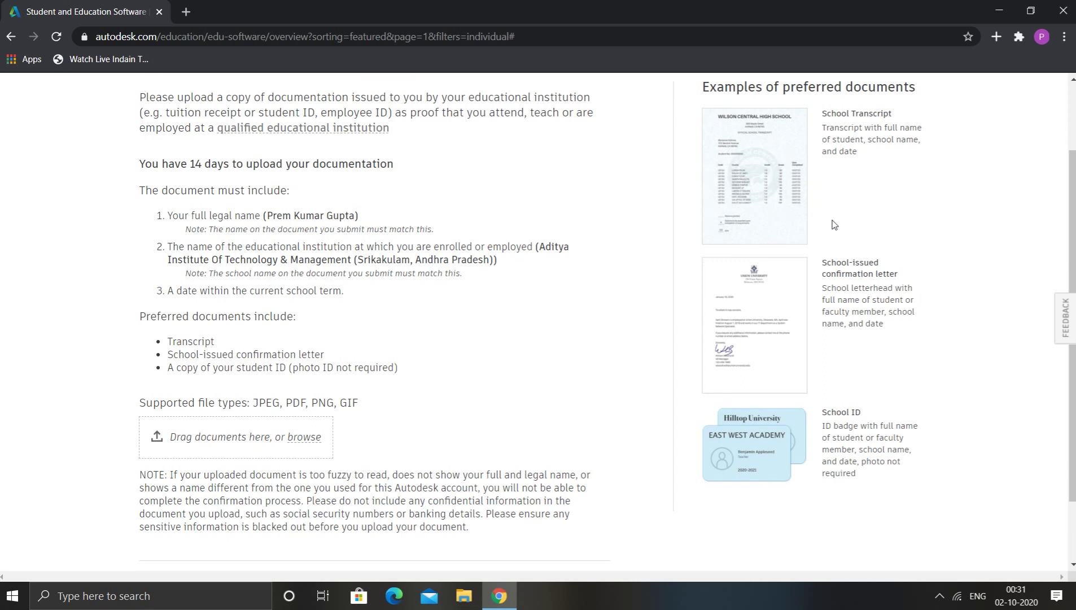
pyautogui.scroll(-1, 857, 267)
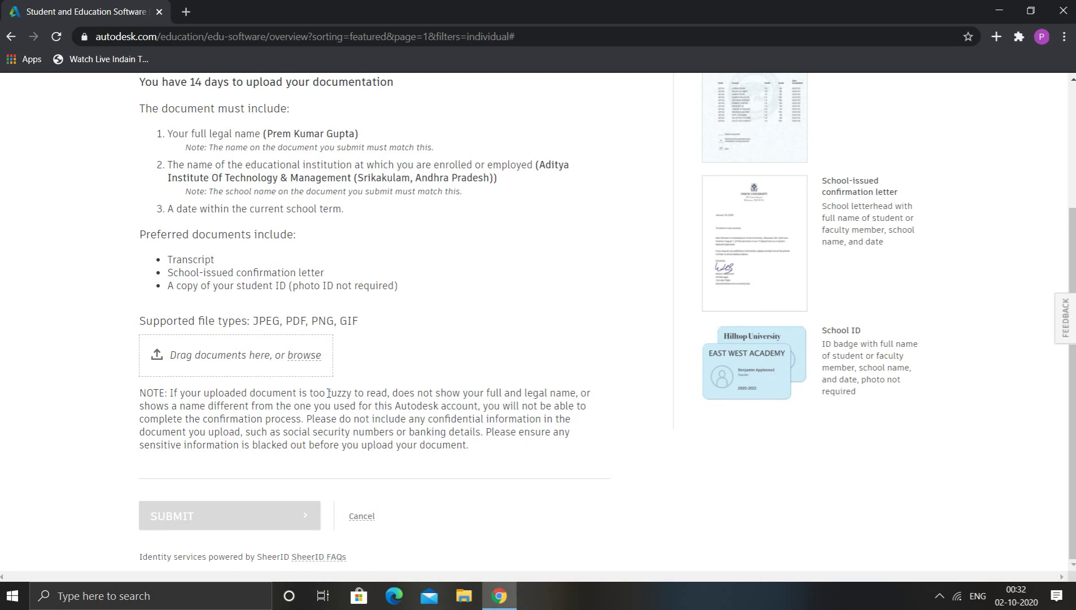
pyautogui.scroll(3, 384, 344)
pyautogui.scroll(-3, 449, 274)
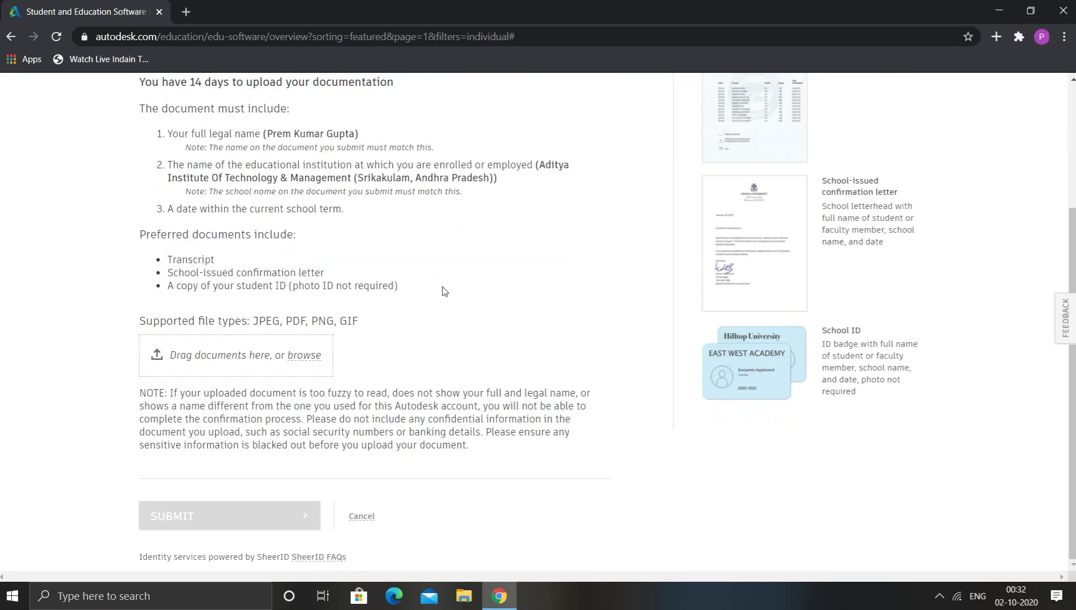